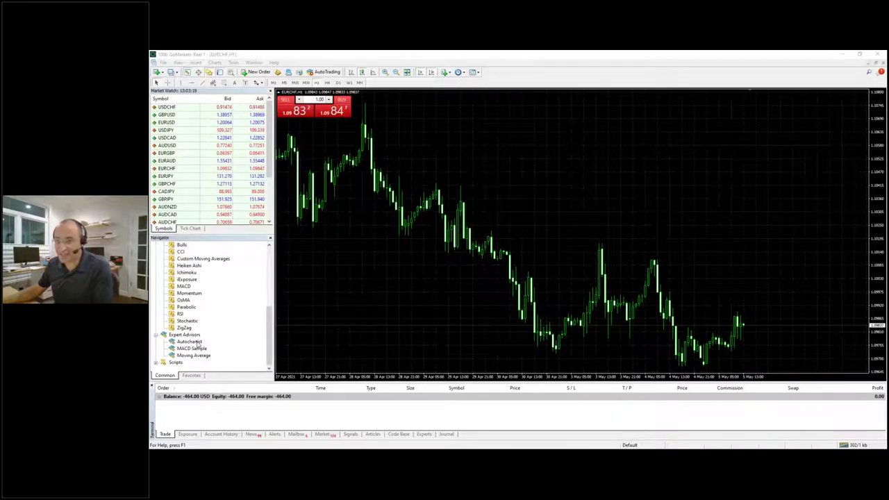
Step: Attach the Autochartist expert advisor to the EURCHF H1 chart, accepting its settings with OK
left_click(197, 343)
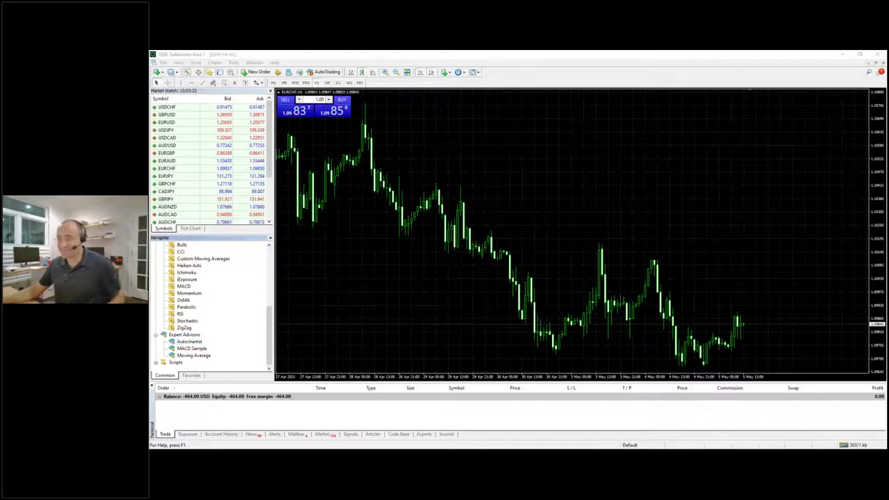
key("Return")
left_click(500, 264)
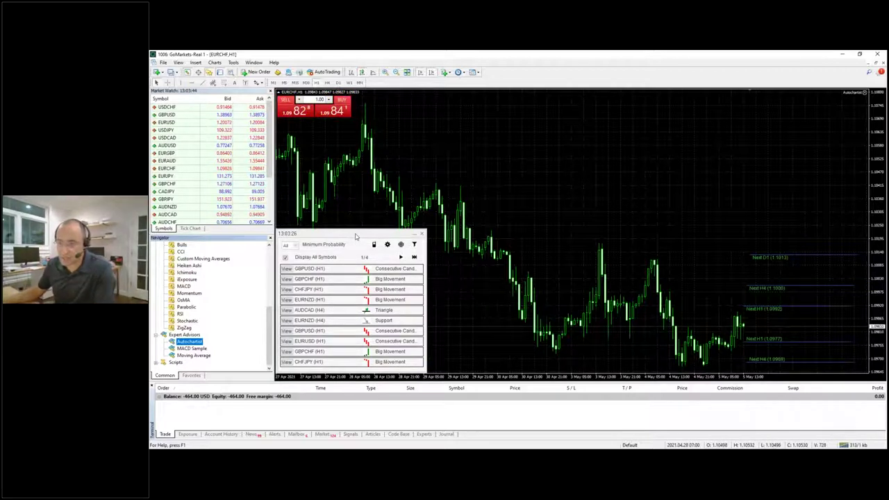
left_click(191, 336)
left_click(190, 342)
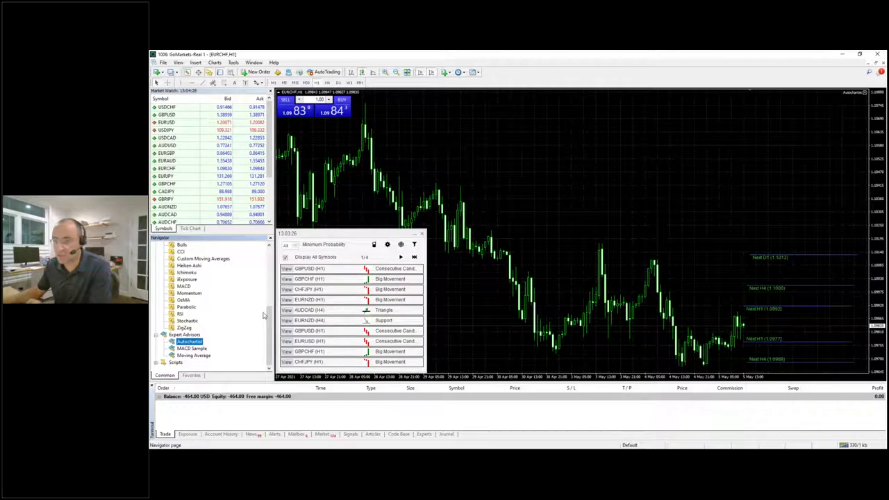
scroll(207, 311, "up", 4)
left_click(206, 308)
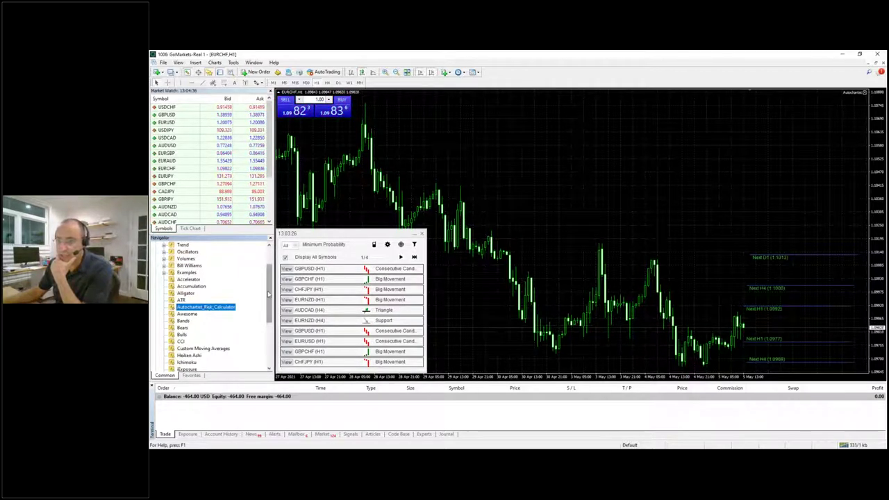
left_click_drag(269, 294, 272, 331)
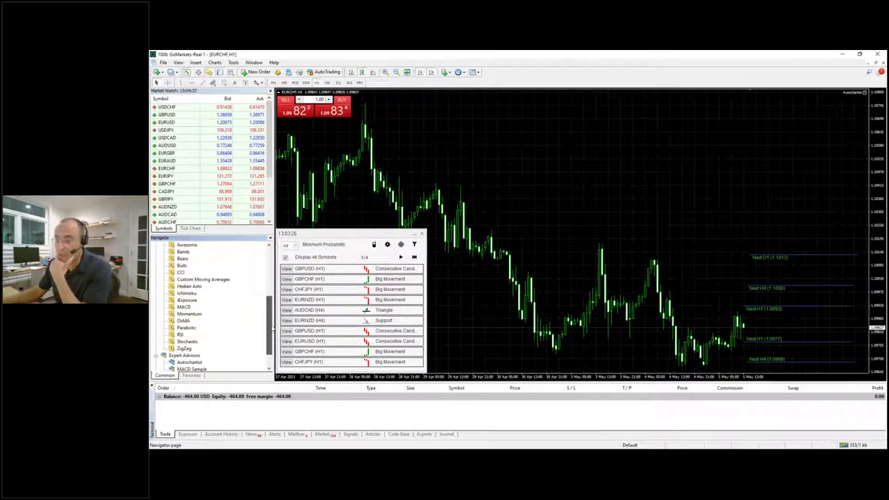
scroll(272, 331, "down", 1)
left_click(189, 341)
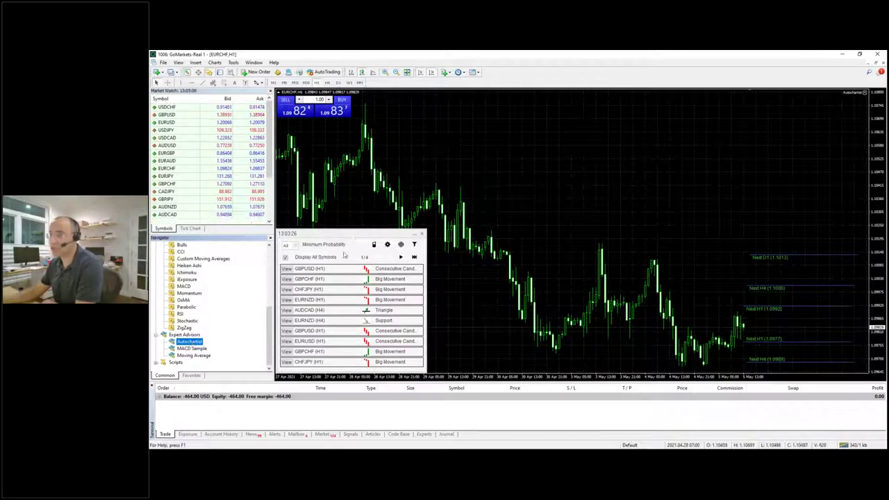
Step: Move the Autochartist scanner panel slightly up and to the right over the chart
left_click(363, 238)
mouse_move(364, 238)
left_mouse_down()
mouse_move(402, 208)
mouse_move(370, 226)
left_mouse_up()
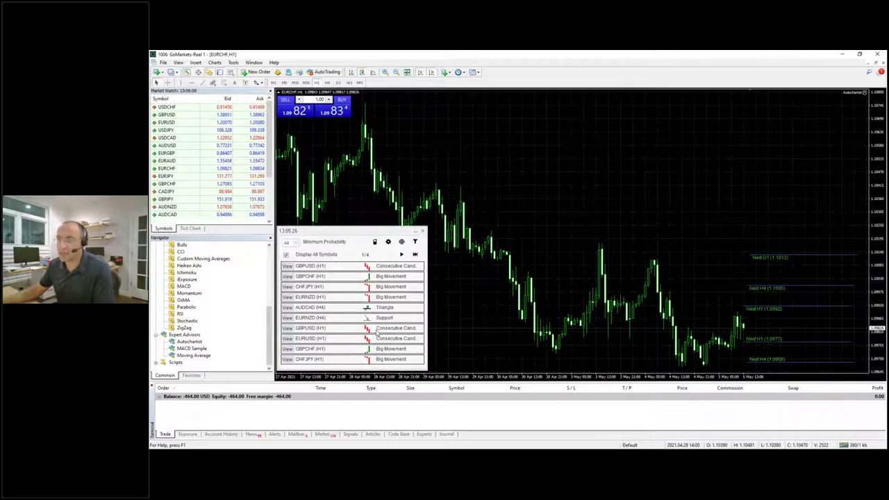
Step: Chart the GBPCHF H1 Big Movement pattern and shift its Pattern Details box left
left_click(288, 278)
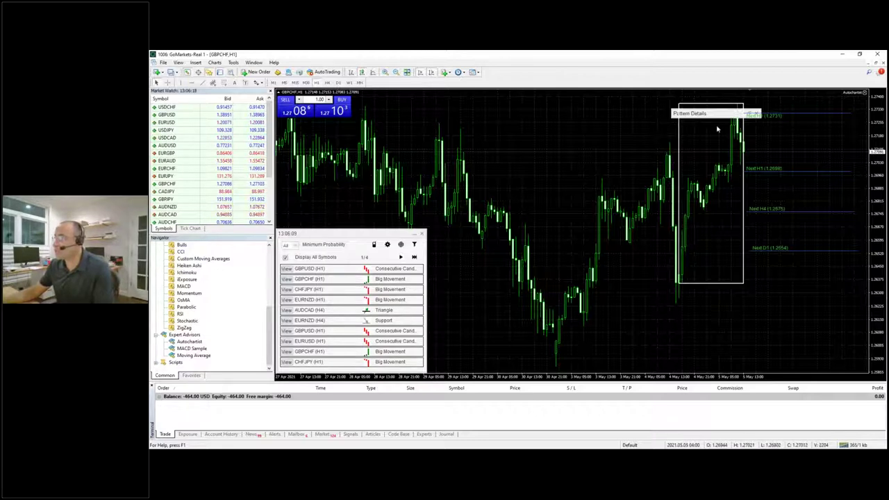
left_click_drag(694, 113, 553, 105)
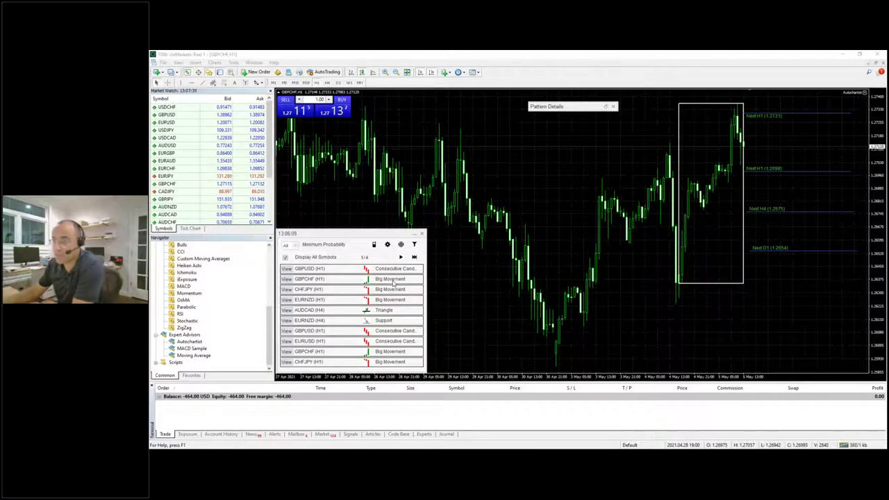
Step: View the CHFJPY H1 and then the EURNZD H1 Big Movement patterns from the scanner
left_click(286, 289)
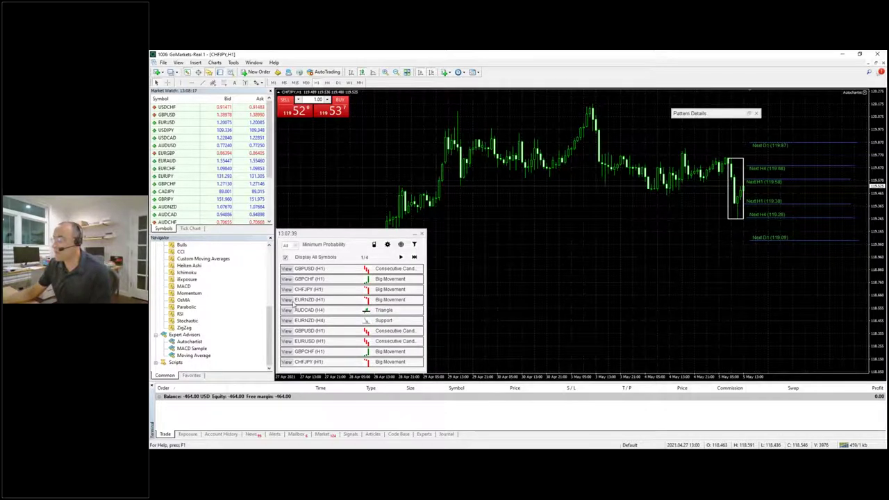
left_click(286, 299)
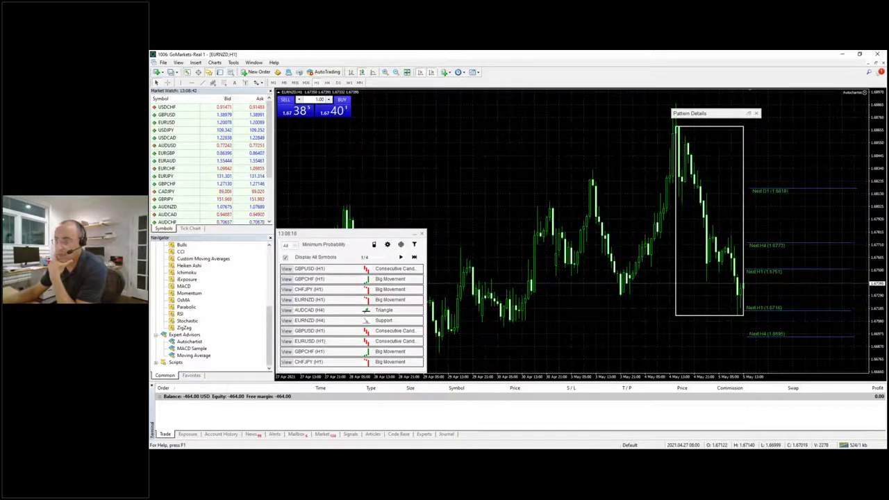
Step: Review the GBPUSD H1 Consecutive Candles pattern, then return to the GBPCHF H1 Big Movement chart
left_click(285, 270)
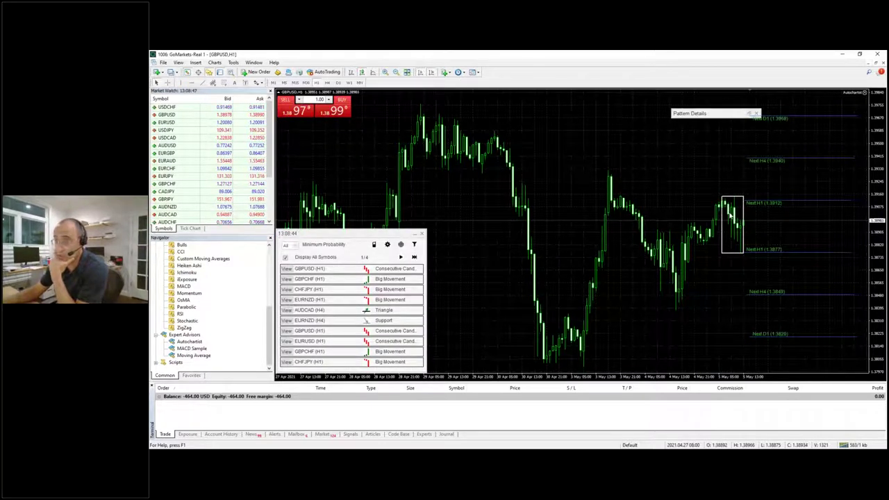
mouse_move(731, 213)
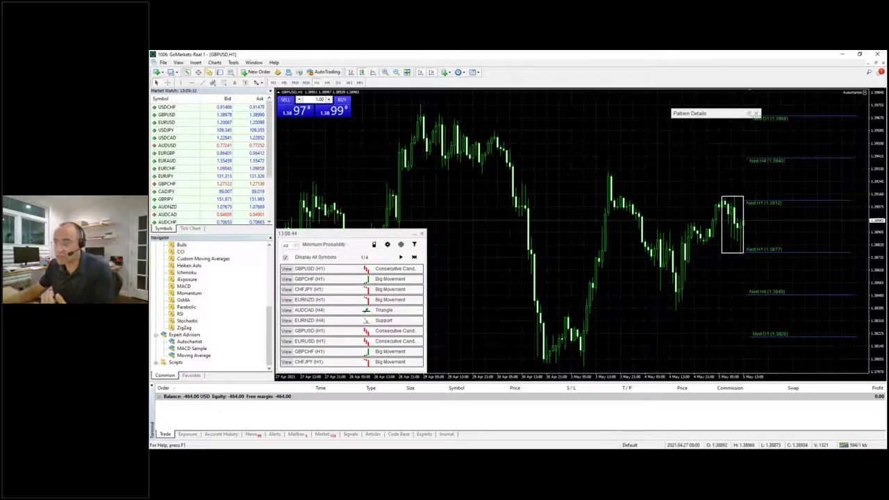
left_click(286, 279)
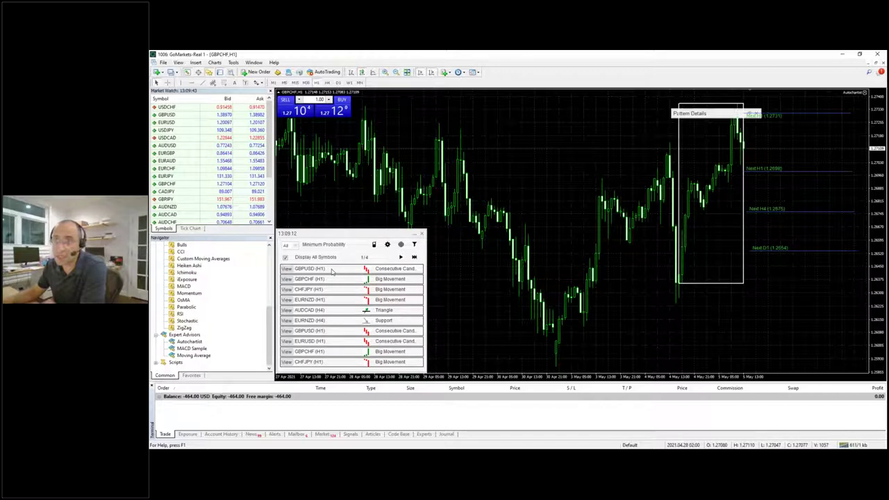
left_click_drag(271, 138, 187, 118)
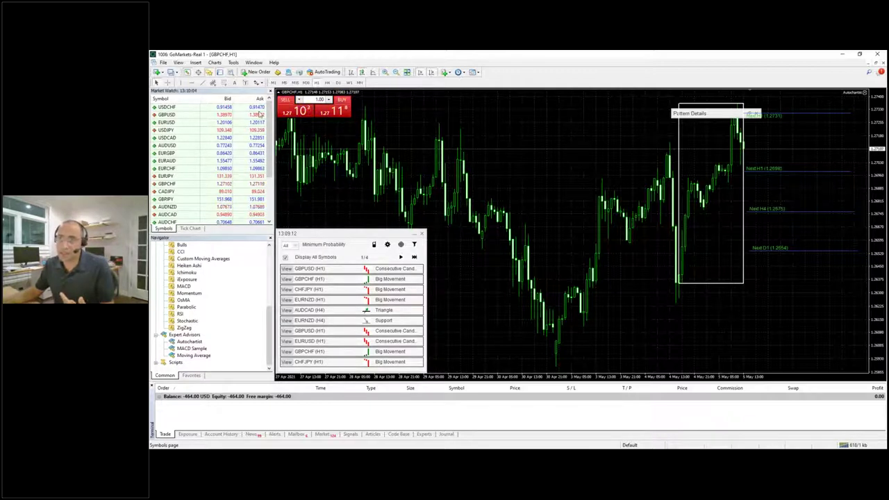
Step: Scroll through the scanner results to find the EURNZD H4 Support alert
scroll(270, 160, "down", 3)
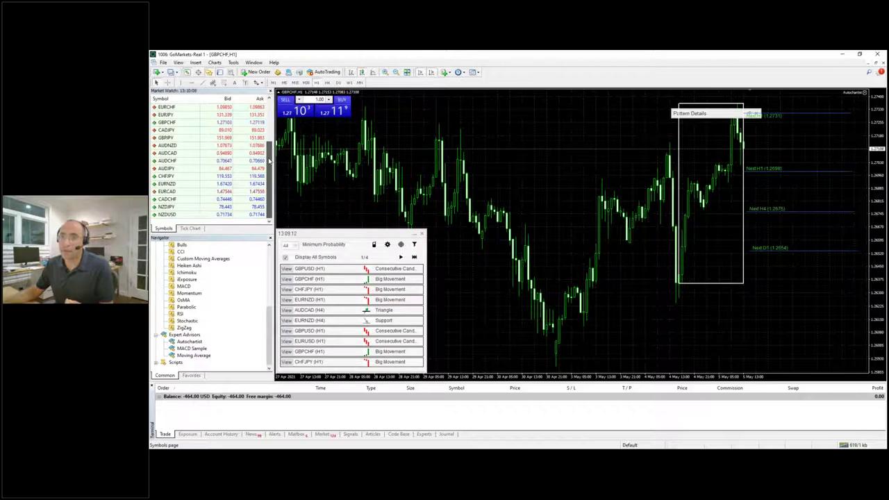
scroll(268, 165, "up", 3)
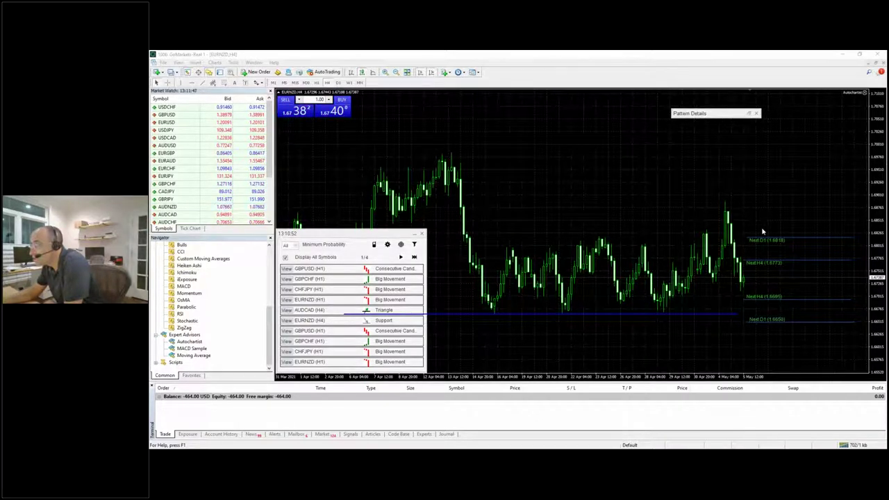
Step: Circle the three EURNZD support-line touches, sketch a falling arrow, then undo the annotations
mouse_move(495, 303)
left_mouse_down()
mouse_move(495, 321)
mouse_move(507, 305)
mouse_move(490, 300)
left_mouse_up()
mouse_move(568, 303)
left_mouse_down()
mouse_move(550, 310)
mouse_move(578, 314)
mouse_move(571, 304)
left_mouse_up()
mouse_move(666, 303)
left_mouse_down()
mouse_move(655, 324)
mouse_move(648, 314)
mouse_move(660, 305)
left_mouse_up()
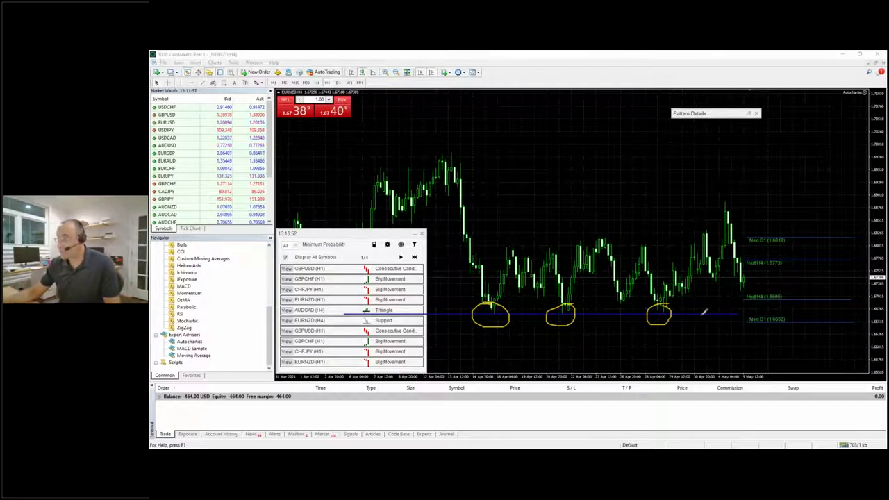
mouse_move(744, 287)
left_mouse_down()
mouse_move(751, 311)
mouse_move(761, 300)
left_mouse_up()
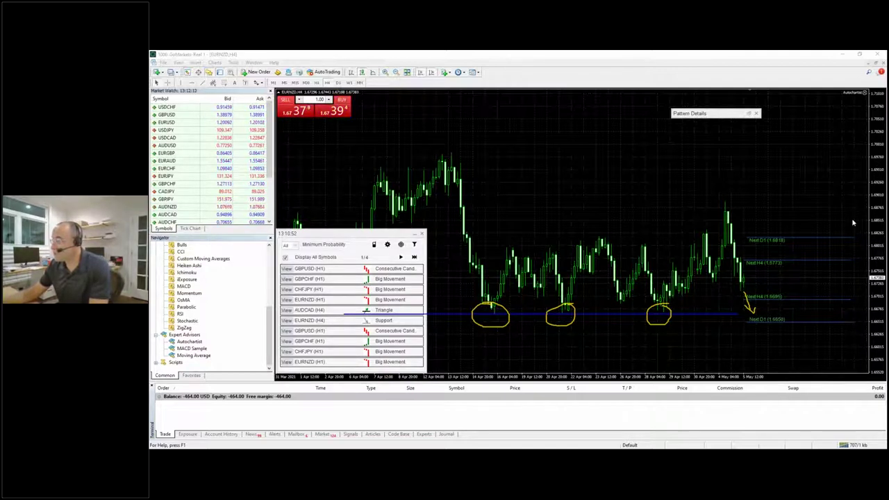
key("ctrl+z")
Step: Sketch drop and bounce arrows at the support line, erase them, then circle the zone near Next D1
left_click_drag(744, 291, 753, 311)
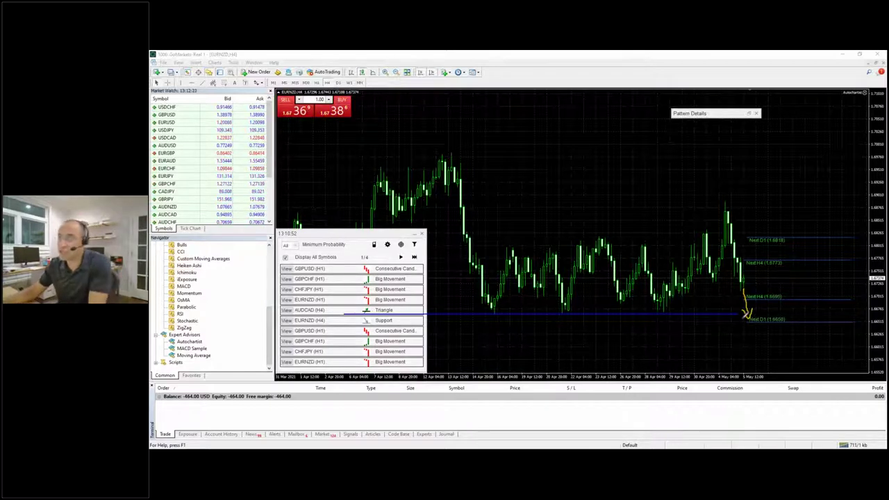
mouse_move(745, 316)
left_mouse_down()
mouse_move(790, 312)
mouse_move(765, 369)
left_mouse_up()
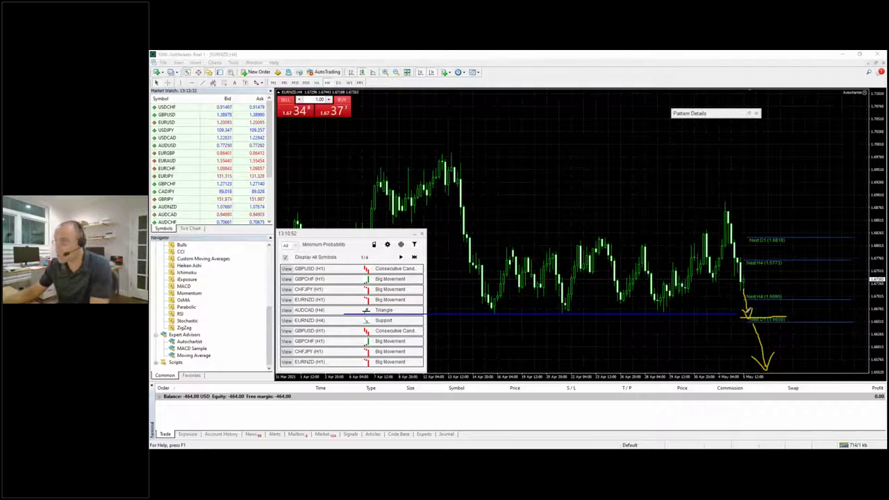
mouse_move(747, 311)
left_mouse_down()
mouse_move(759, 311)
mouse_move(802, 264)
mouse_move(804, 285)
left_mouse_up()
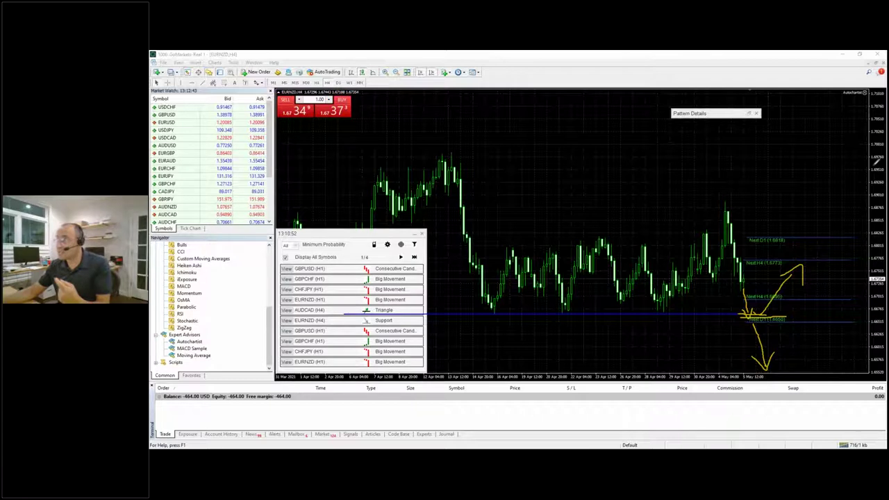
key("e")
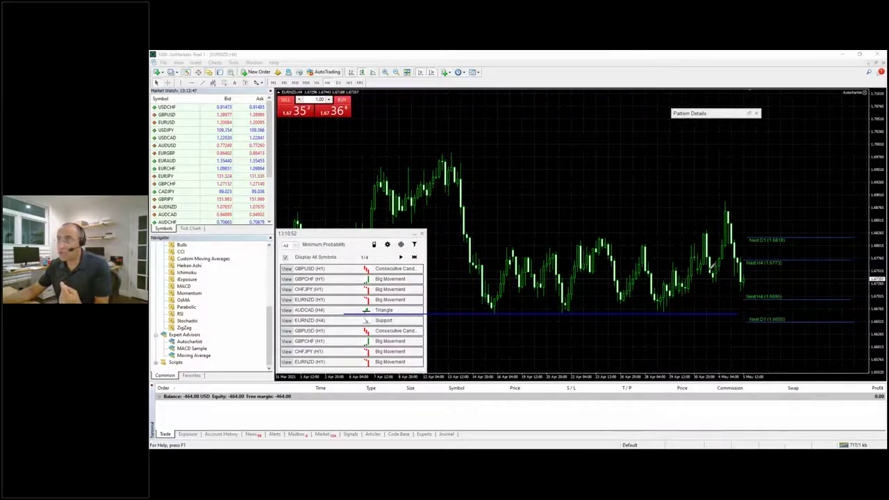
mouse_move(736, 310)
left_mouse_down()
mouse_move(693, 320)
mouse_move(744, 316)
mouse_move(729, 306)
left_mouse_up()
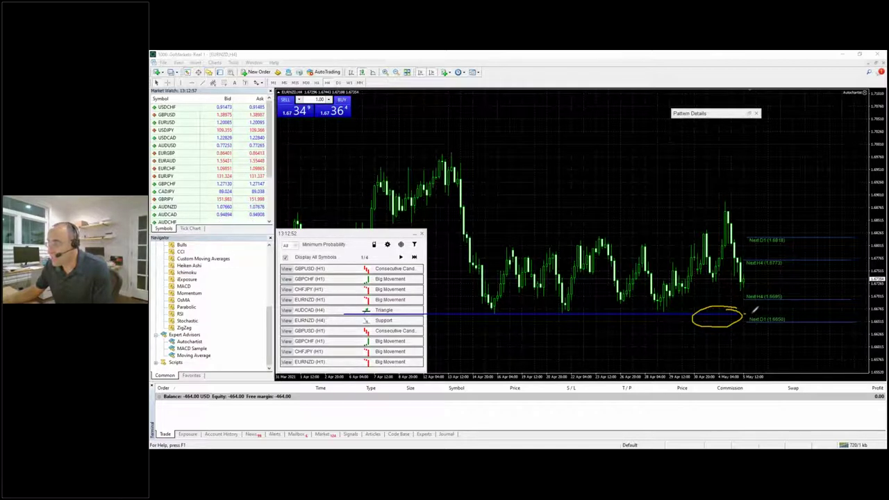
left_click_drag(764, 327, 788, 366)
left_click_drag(750, 314, 766, 297)
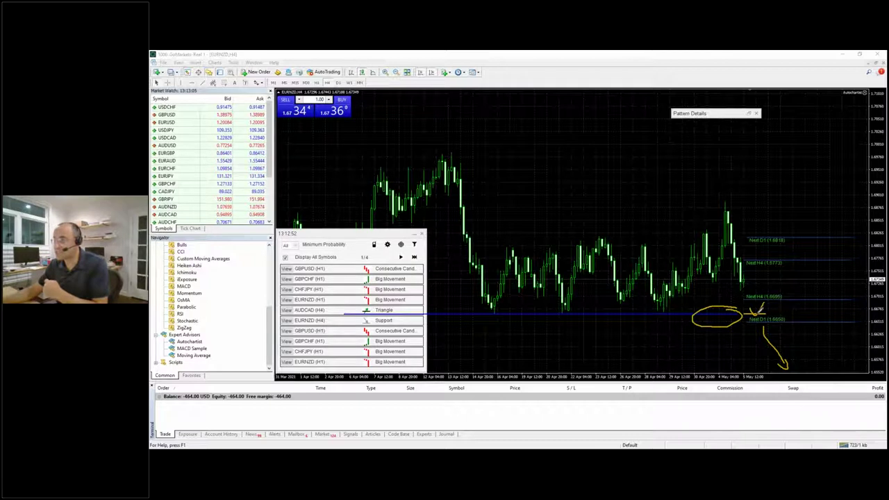
mouse_move(476, 284)
left_mouse_down()
mouse_move(492, 306)
mouse_move(514, 284)
left_mouse_up()
left_click_drag(559, 295, 672, 295)
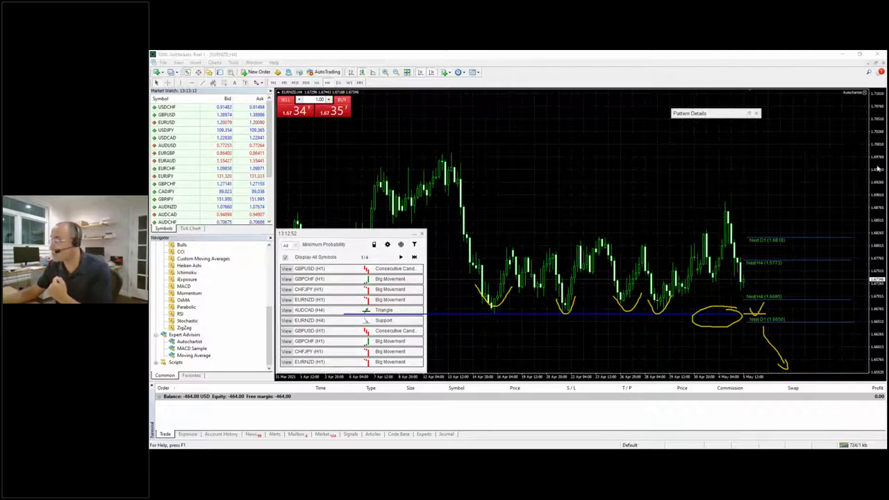
key("e")
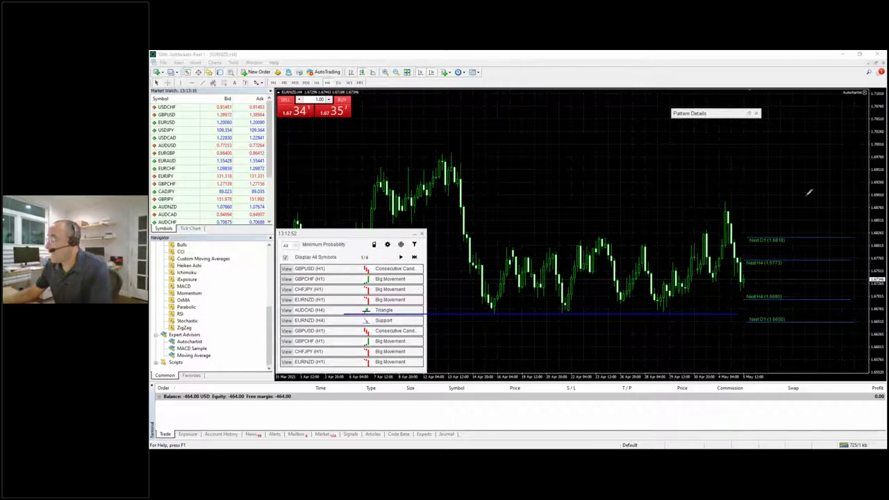
Step: Chart the AUDCAD H4 Triangle pattern, compressing the price scale and zooming in on recent candles
left_click(865, 176)
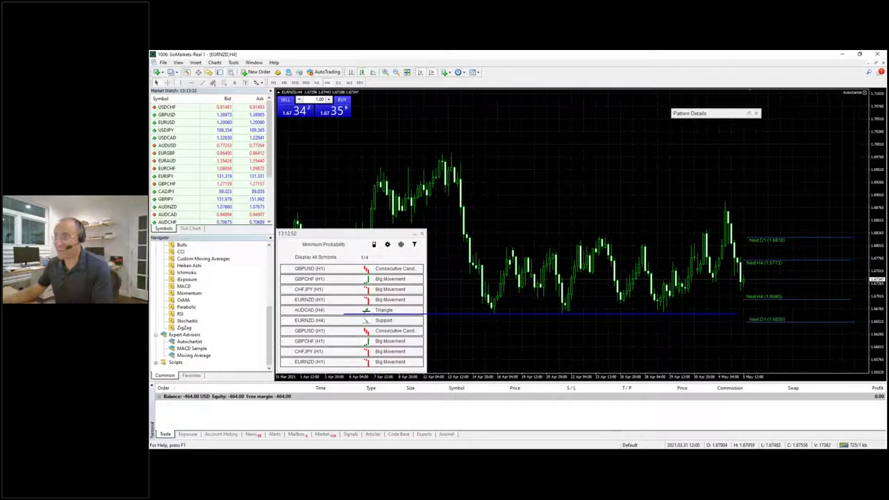
left_click(292, 310)
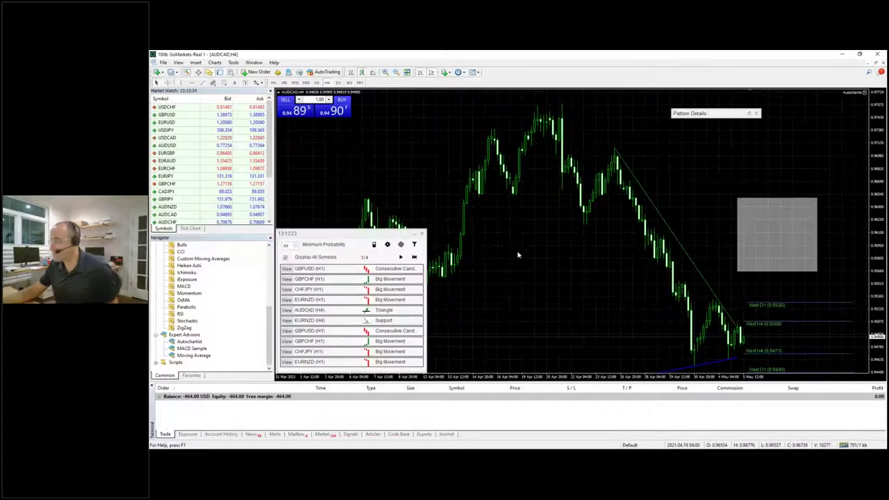
mouse_move(877, 333)
left_mouse_down()
mouse_move(872, 352)
mouse_move(874, 339)
left_mouse_up()
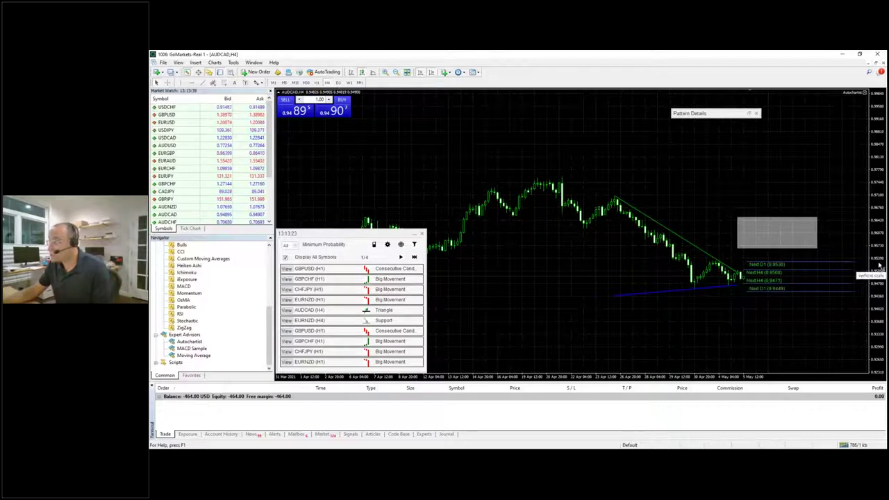
left_click(384, 72)
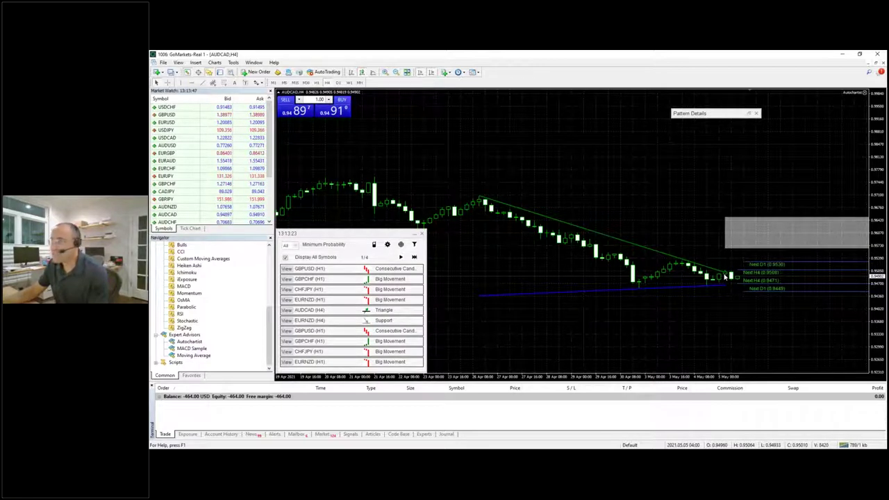
left_click_drag(876, 285, 863, 156)
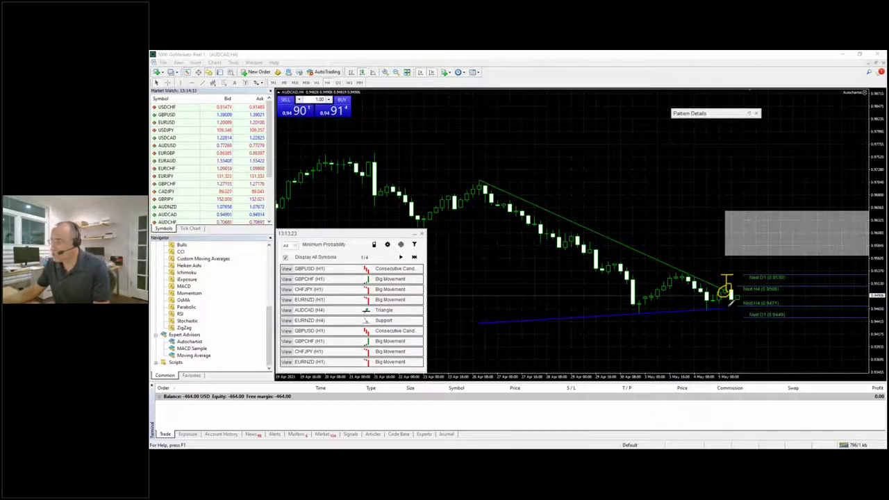
Step: Sketch the expected breakout path, clear it, and advance the scanner results to page 2 of 4
left_click_drag(724, 309, 846, 300)
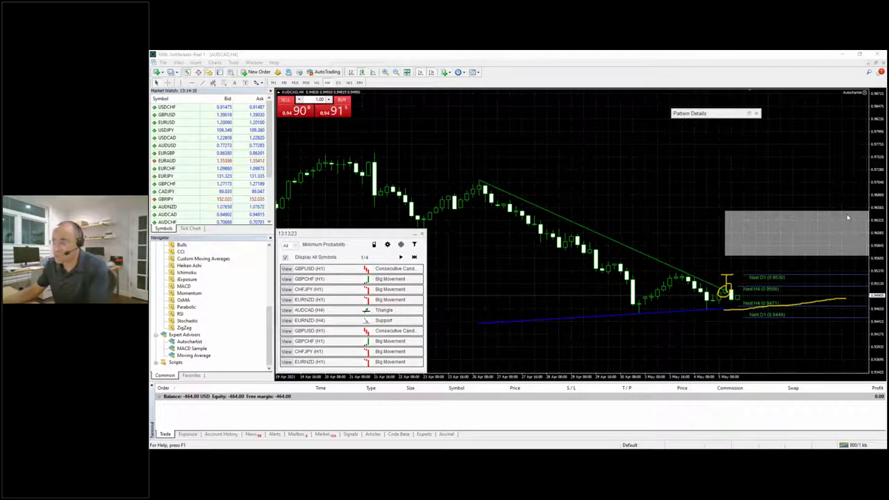
key("e")
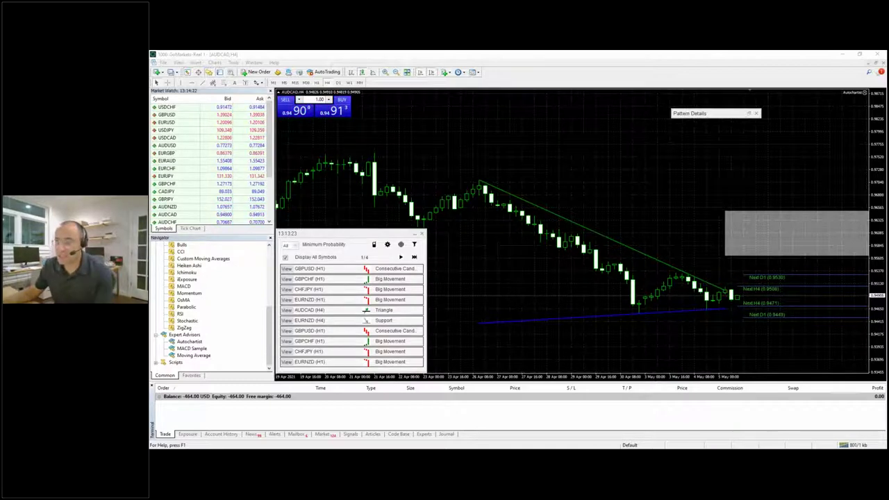
left_click(400, 257)
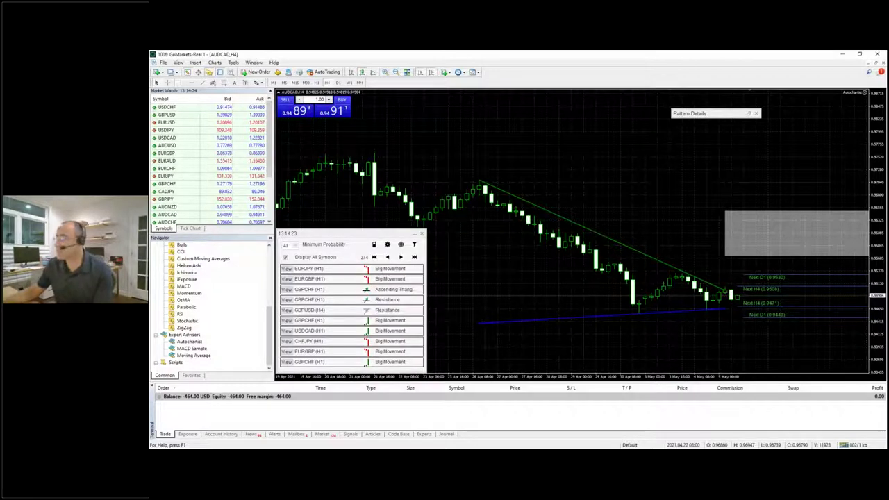
Step: Chart the GBPCHF H1 Ascending Triangle, stretch the price axis, and zoom out two steps
left_click(286, 289)
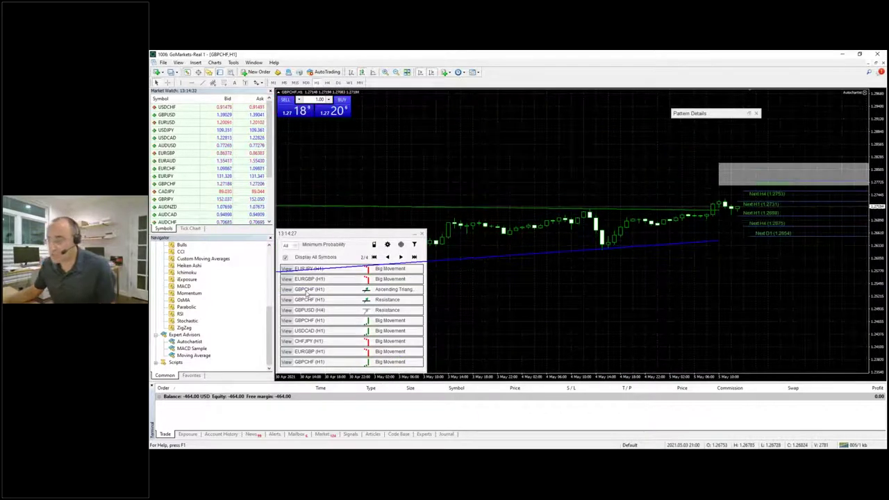
left_click_drag(876, 265, 881, 223)
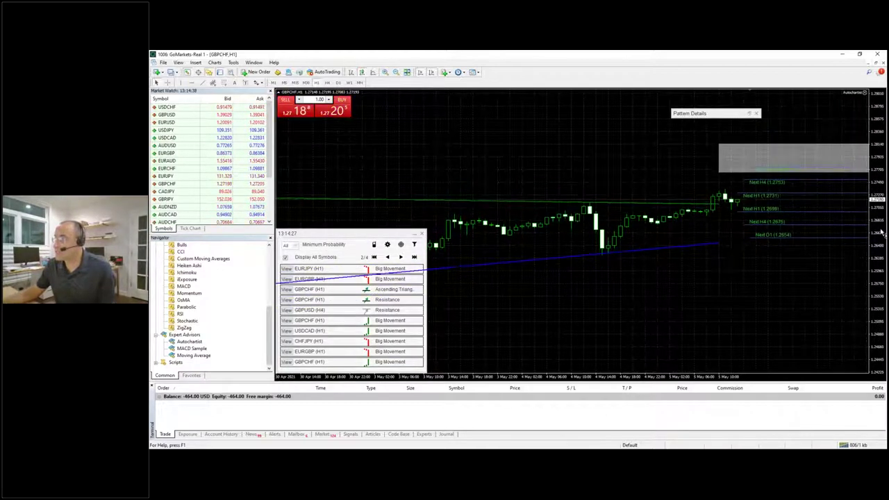
left_click(395, 73)
left_click(394, 73)
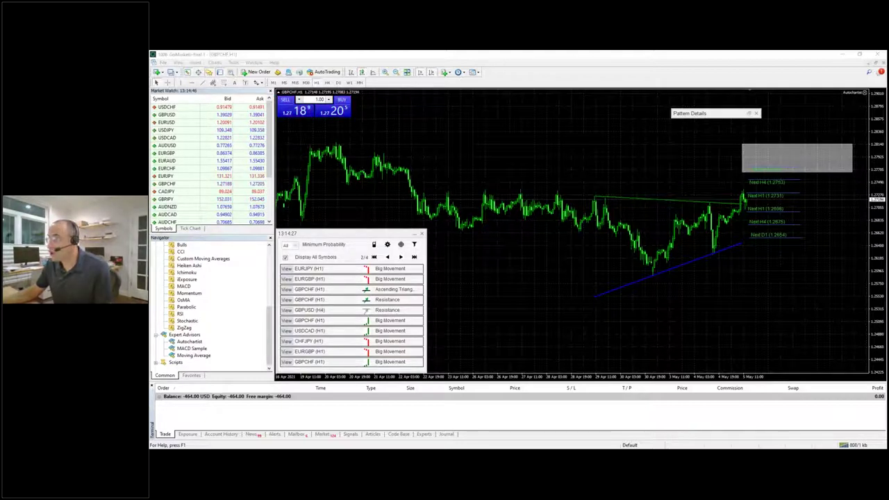
Step: Trace the resistance line and circle each high touching it, then zoom in one step
mouse_move(468, 199)
left_mouse_down()
mouse_move(725, 195)
mouse_move(715, 210)
mouse_move(720, 196)
left_mouse_up()
mouse_move(590, 192)
left_mouse_down()
mouse_move(601, 193)
mouse_move(564, 195)
left_mouse_up()
left_click_drag(509, 190, 441, 191)
left_click_drag(305, 192, 299, 190)
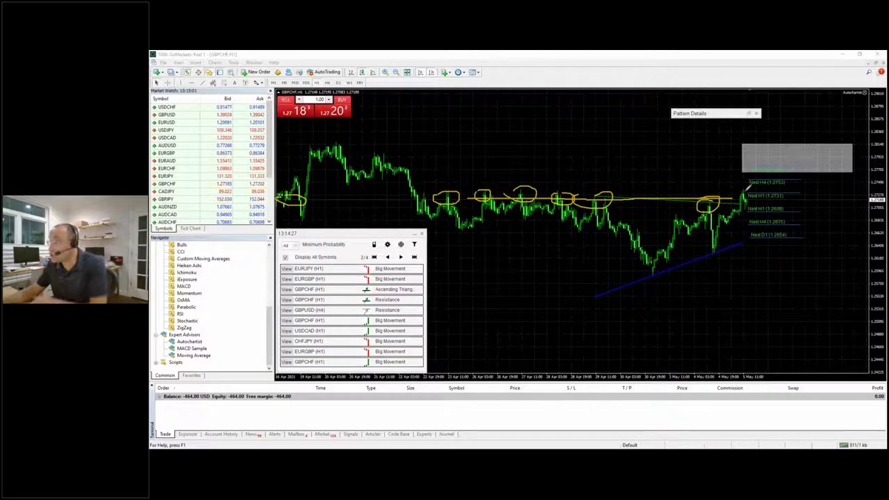
left_click(386, 73)
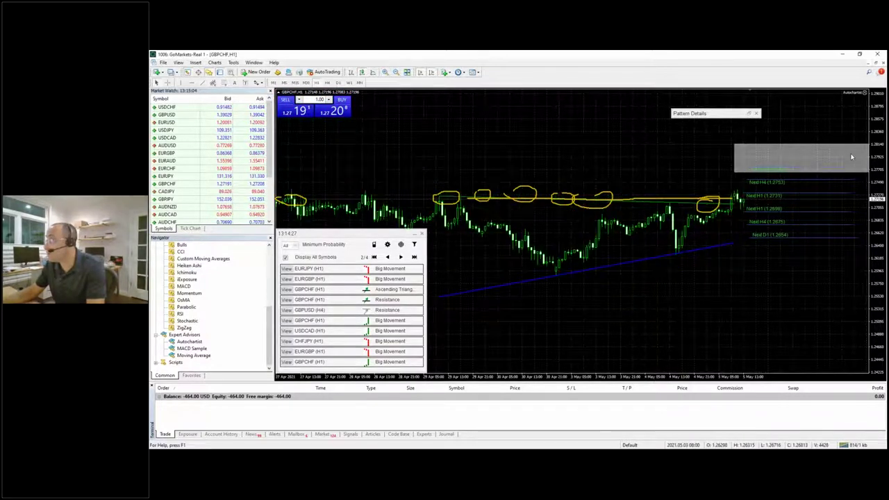
key("Escape")
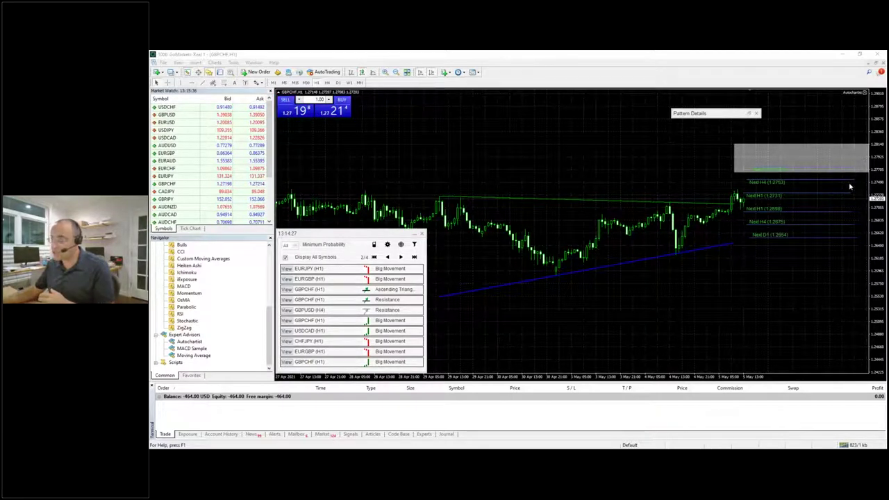
mouse_move(442, 201)
left_mouse_down()
mouse_move(462, 282)
mouse_move(437, 292)
left_mouse_up()
mouse_move(735, 202)
left_mouse_down()
mouse_move(749, 184)
mouse_move(733, 143)
left_mouse_up()
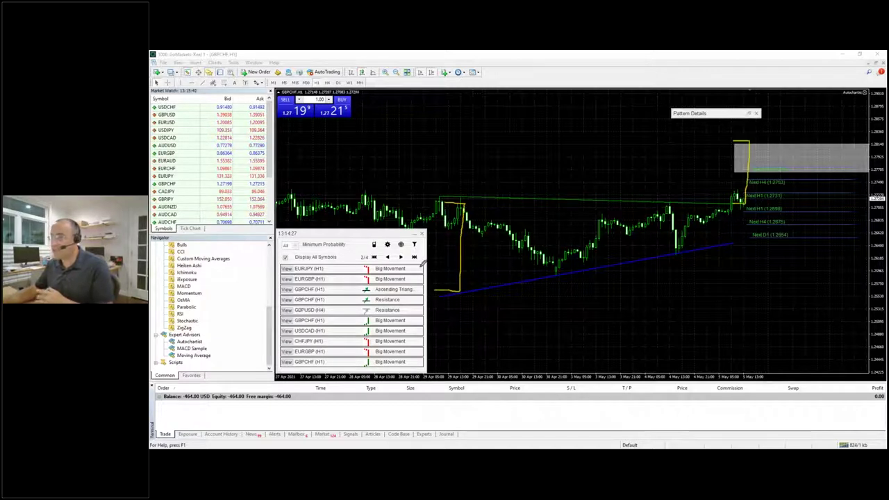
left_click(750, 115)
left_click_drag(680, 118, 591, 119)
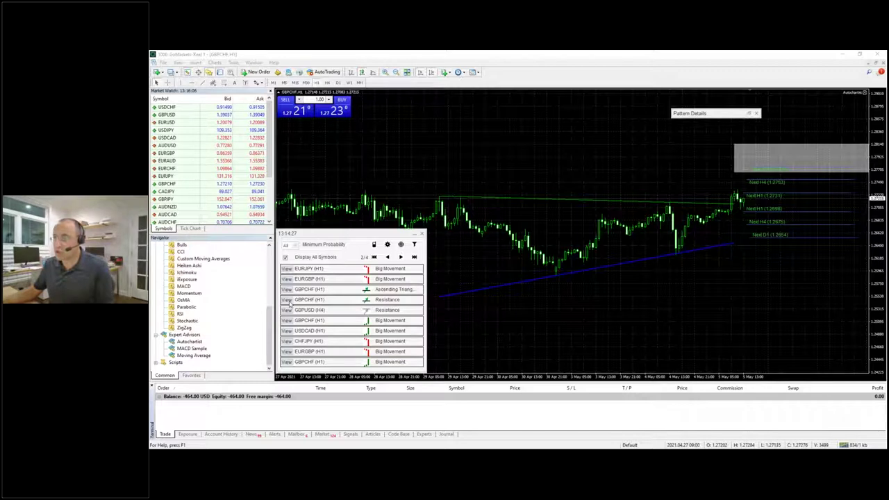
Step: Show the GBPCHF H1 Resistance pattern zoomed out and open the Autochartist web and statistics links box
left_click(288, 300)
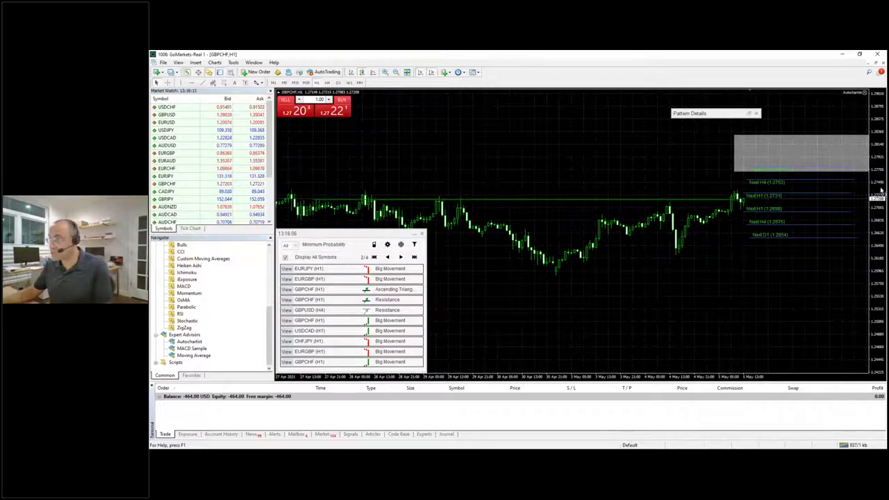
left_click(396, 72)
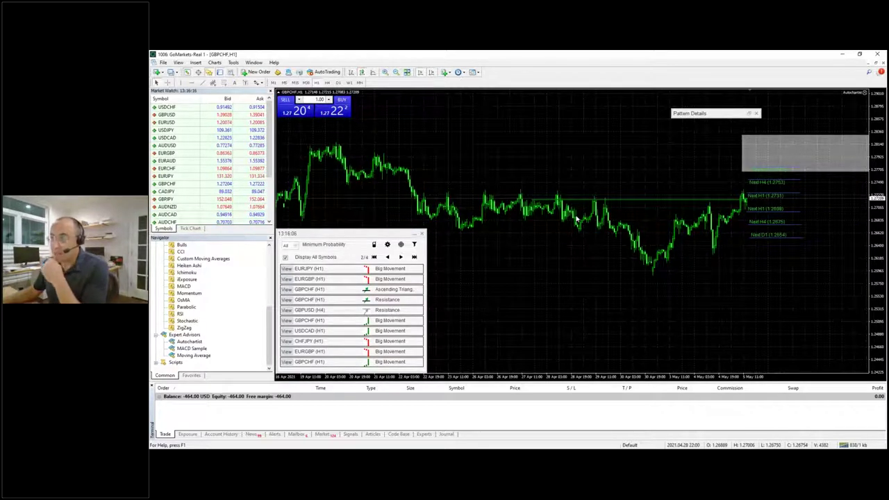
left_click(402, 246)
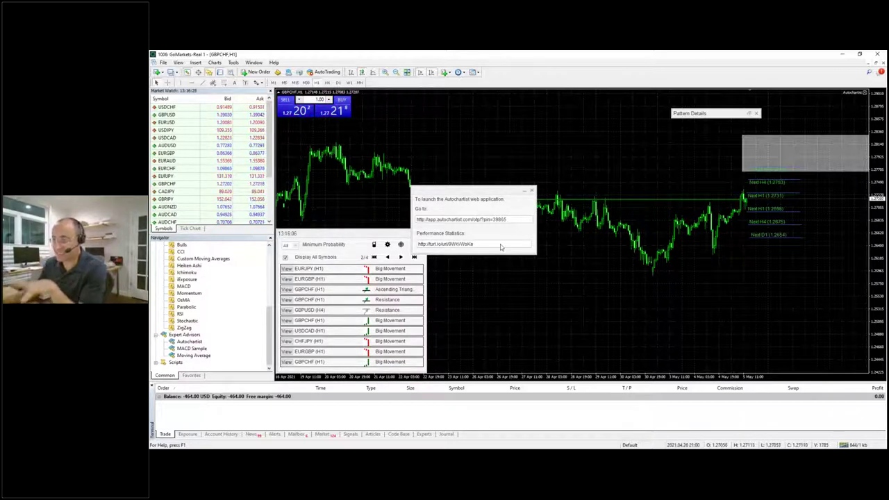
Step: Copy the Performance Statistics link and open a new tab in the browser
left_click_drag(501, 244, 417, 243)
key("ctrl+c")
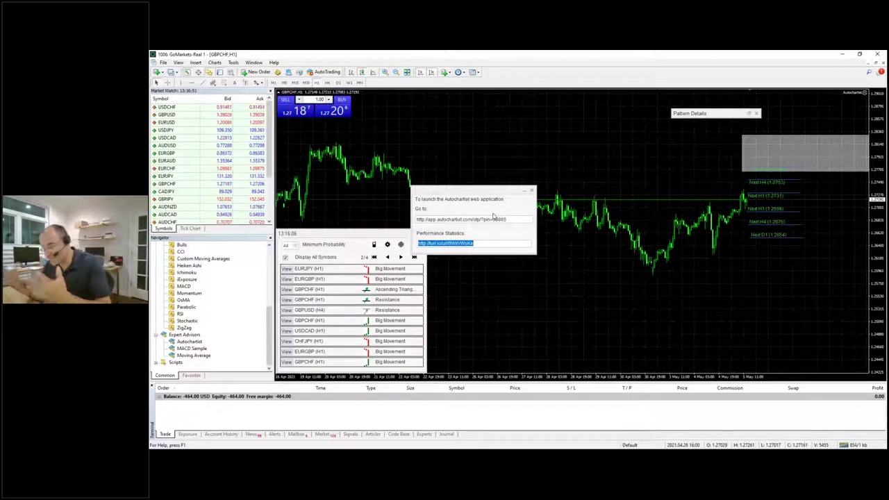
left_click(285, 395)
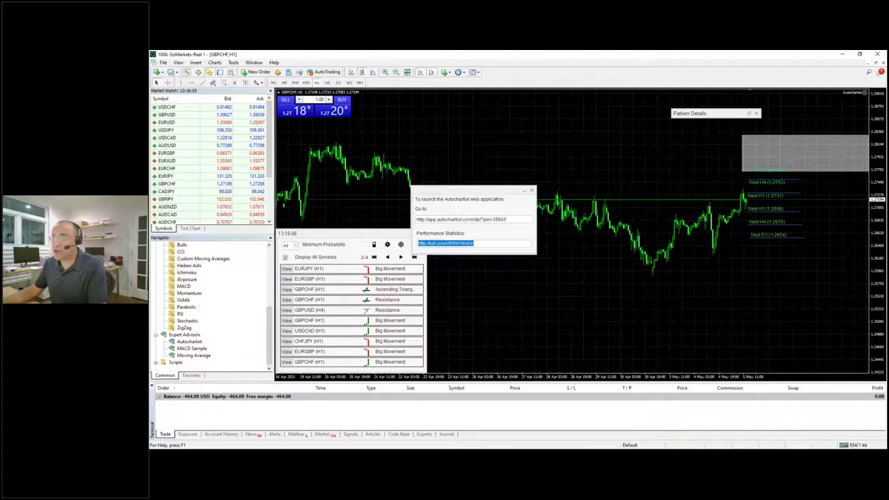
left_click(192, 417)
key("ctrl+t")
Step: Load the Performance Statistics page from the pasted link, then return to MetaTrader
left_click(274, 69)
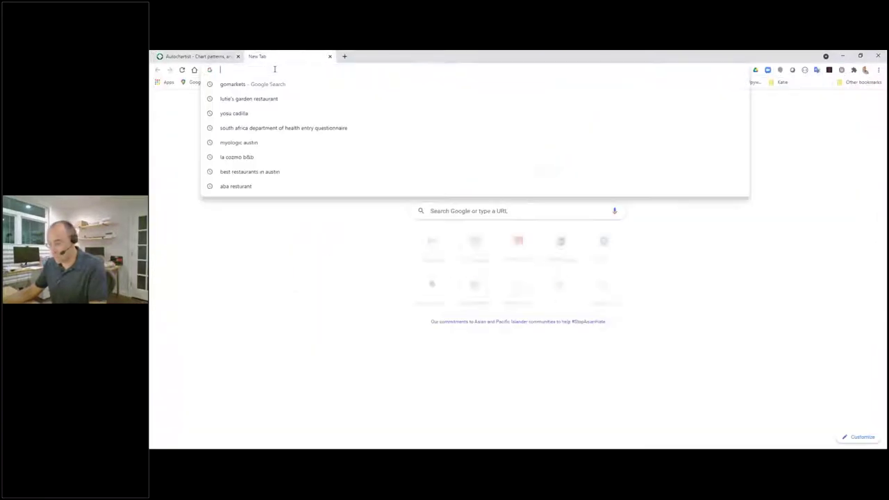
key("ctrl+v")
key("Return")
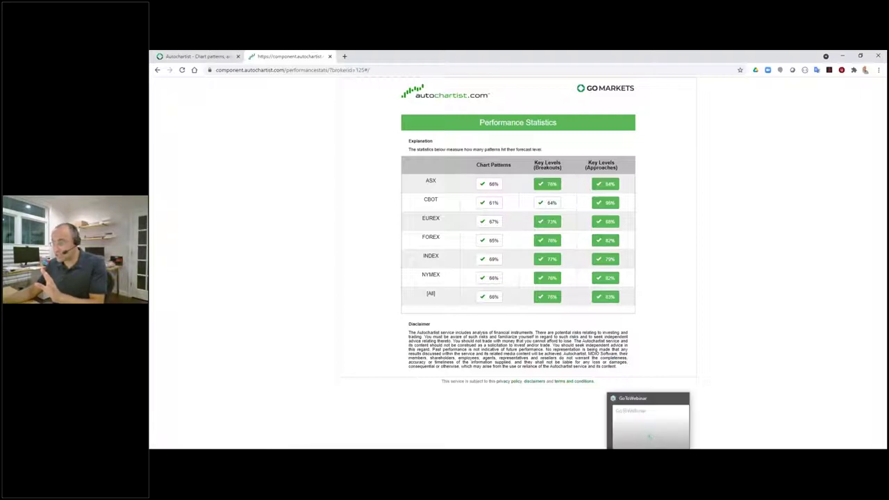
key("alt+Tab")
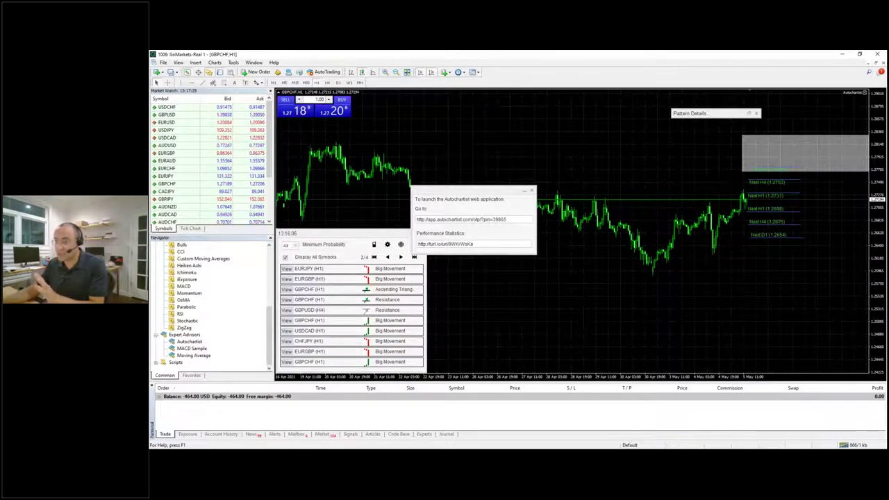
Step: Bring the browser's Performance Statistics page forward and highlight the Key Levels heading
mouse_move(236, 445)
left_click(277, 420)
left_click_drag(535, 163, 615, 162)
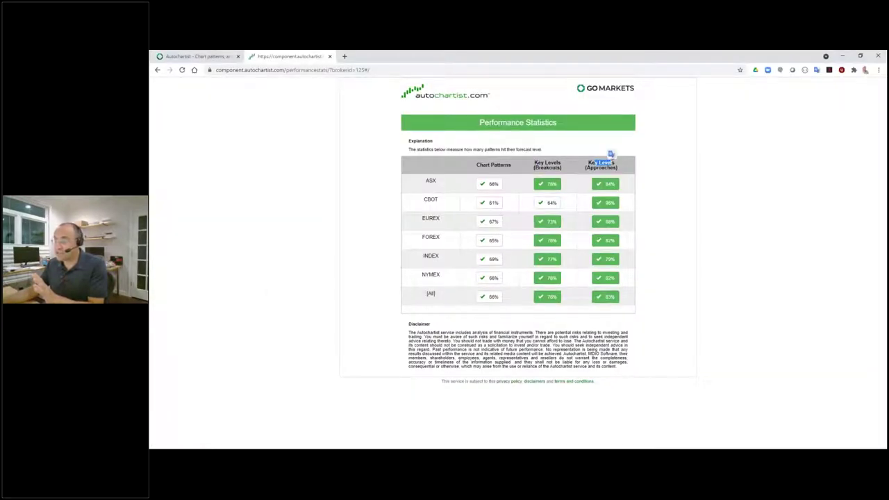
Step: Review the FOREX Key Levels breakouts report, go back to the overview, and return to MetaTrader
left_click(551, 241)
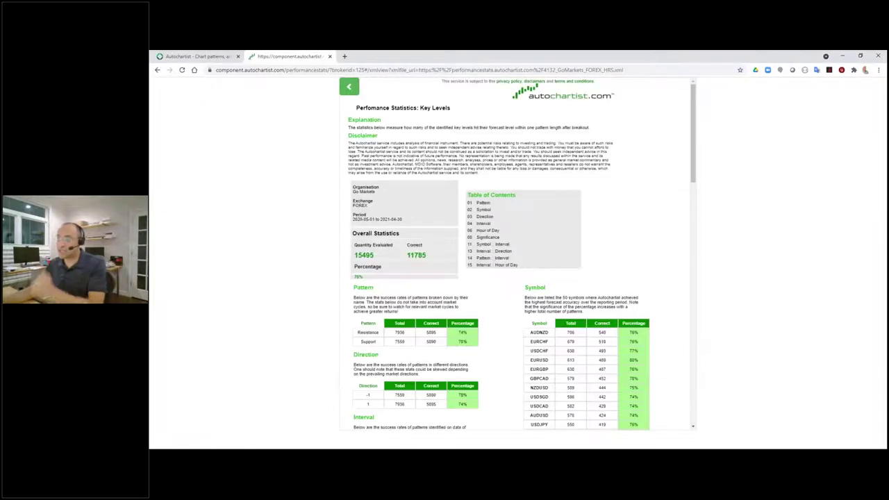
scroll(571, 212, "down", 3)
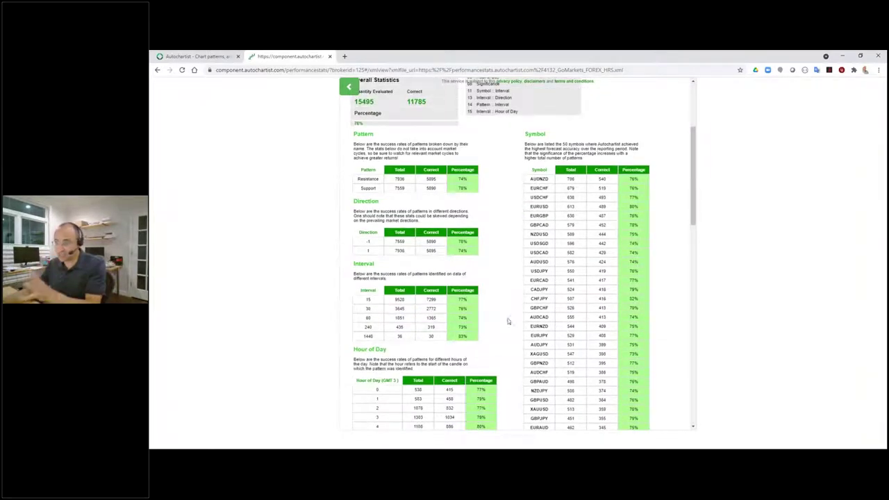
scroll(526, 287, "up", 3)
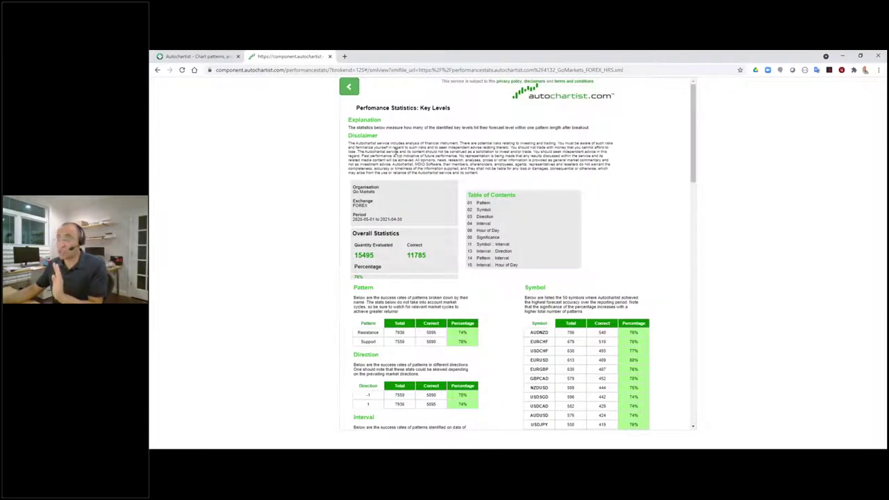
left_click(348, 87)
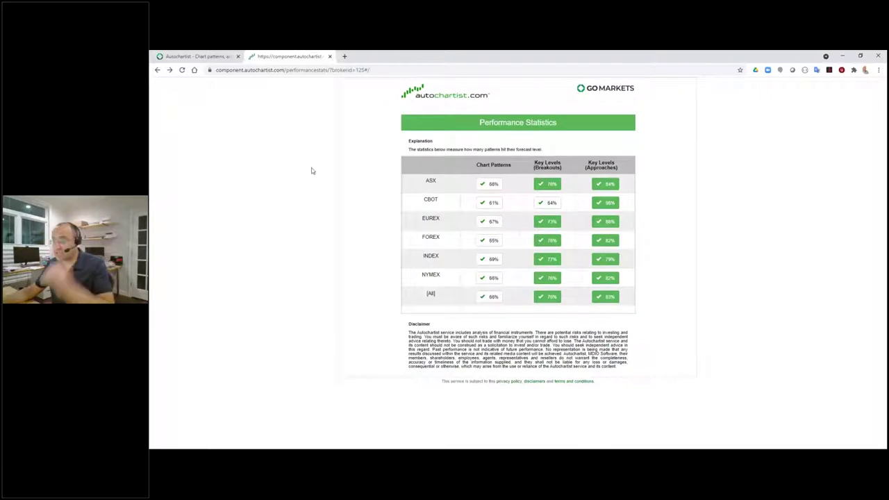
key("alt+Tab")
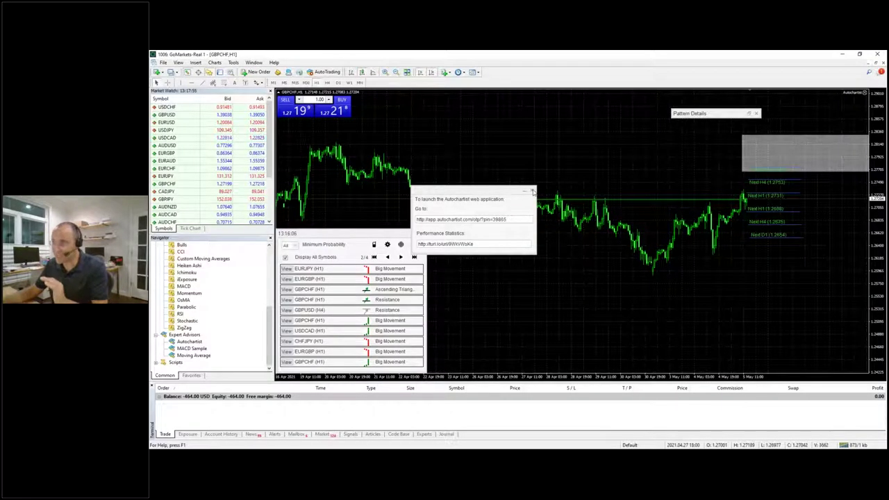
Step: Close the Autochartist links box and display the GBPUSD H4 pattern
left_click(532, 191)
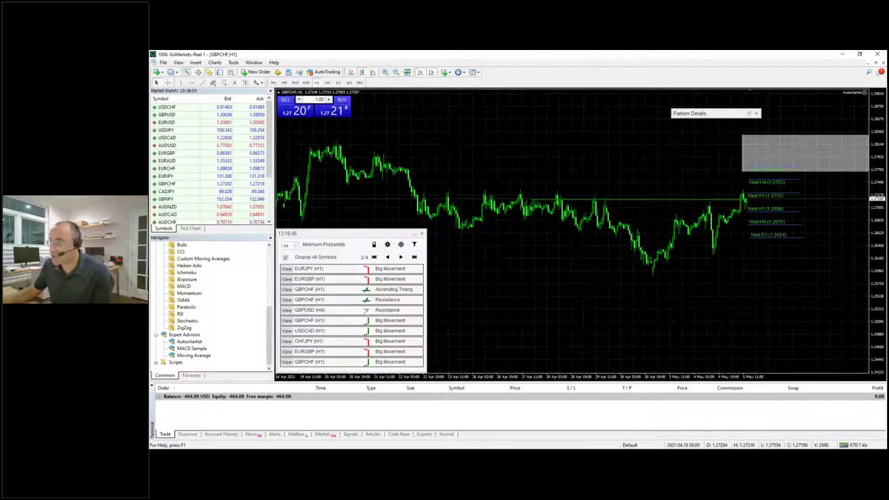
left_click(305, 310)
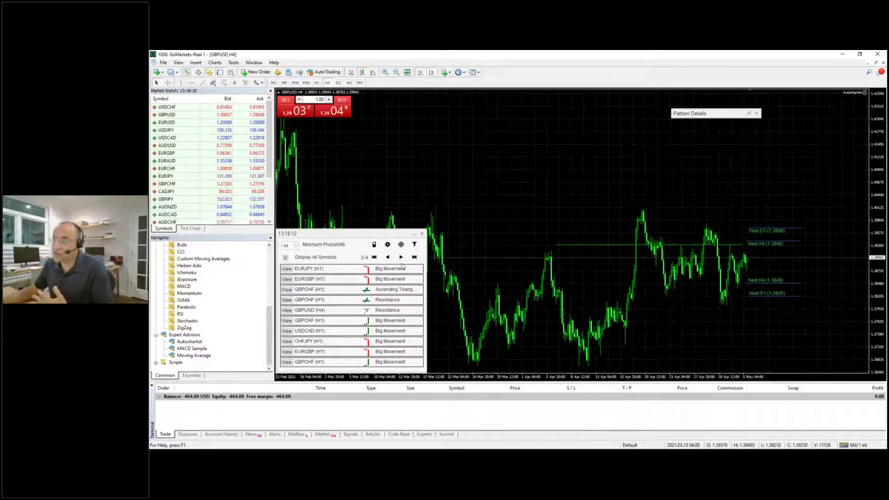
Step: Uncheck Approaches and Consecutive Candles in the Autochartist Filters dialog and move it aside
left_click(414, 245)
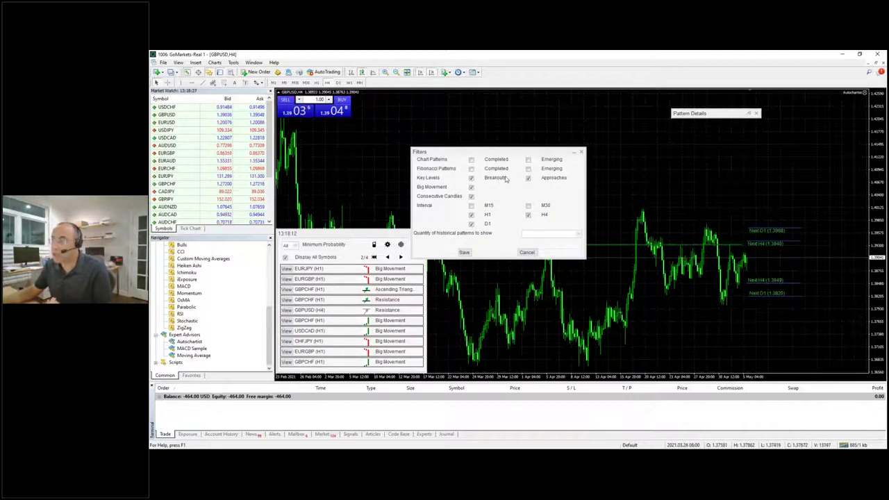
left_click(528, 178)
left_click(471, 196)
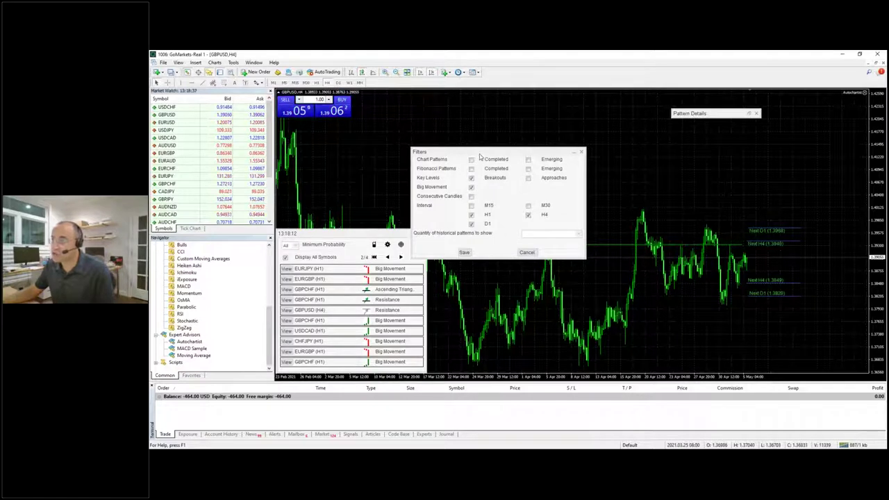
left_click_drag(490, 151, 519, 128)
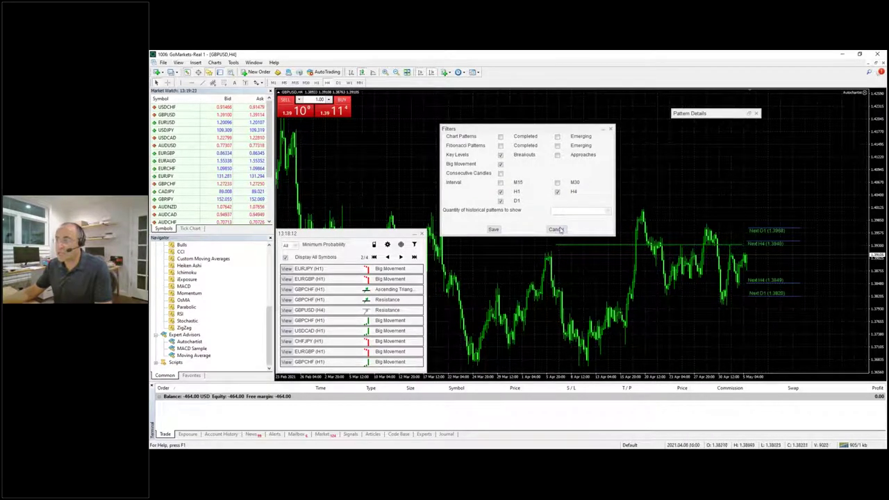
Step: Enable M15, M30, Completed, Approaches and Consecutive Candles filters, then show the first results page
left_click(500, 183)
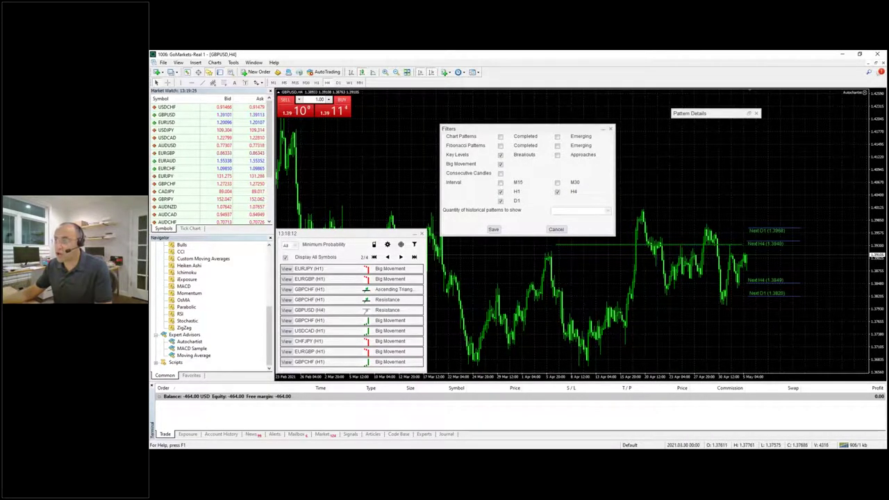
left_click(558, 183)
left_click(502, 136)
left_click(558, 155)
left_click(500, 173)
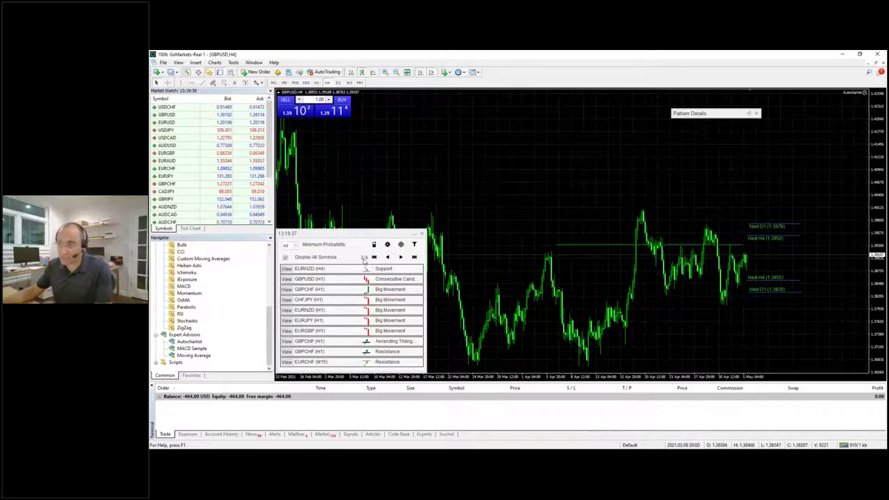
left_click(387, 258)
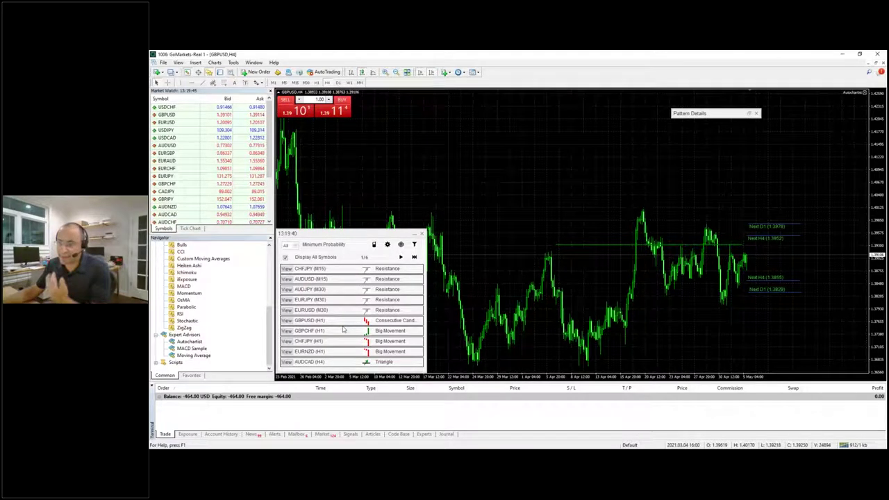
Step: Uncheck the M30 interval in Autochartist Filters and save
left_click(417, 243)
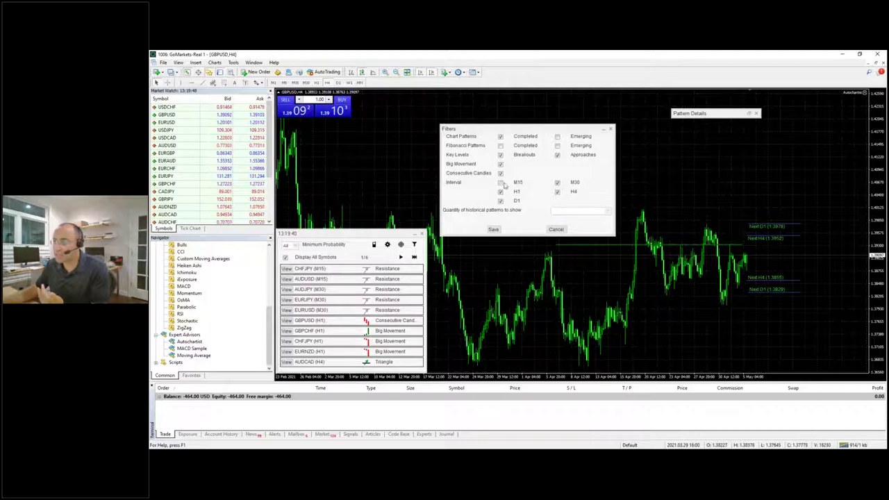
left_click(552, 183)
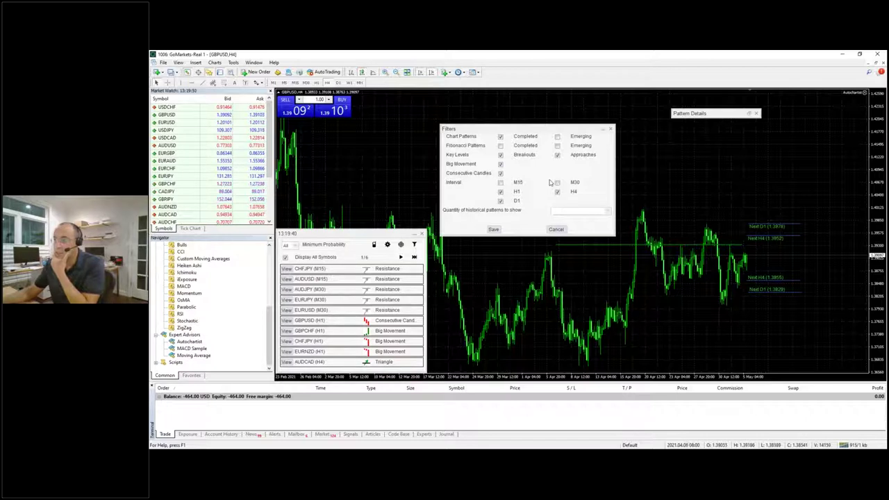
left_click(493, 229)
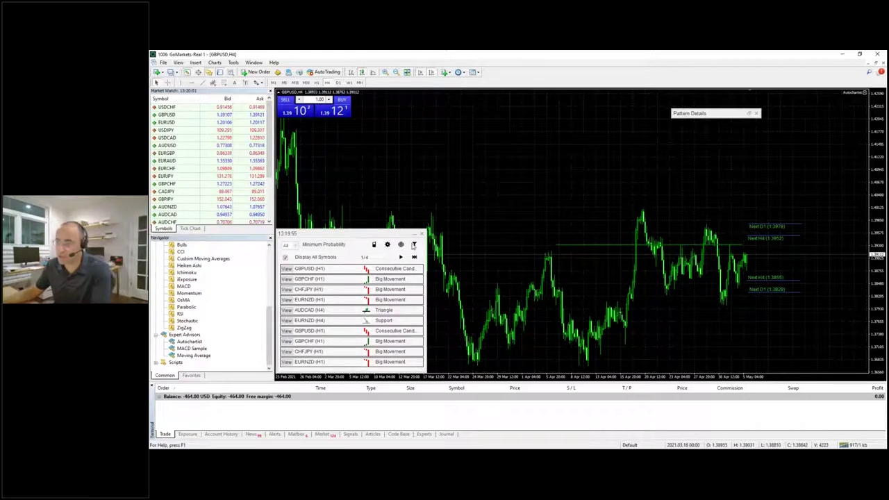
Step: Review the filters without changes, then bring up the Autochartist web links box
left_click(413, 245)
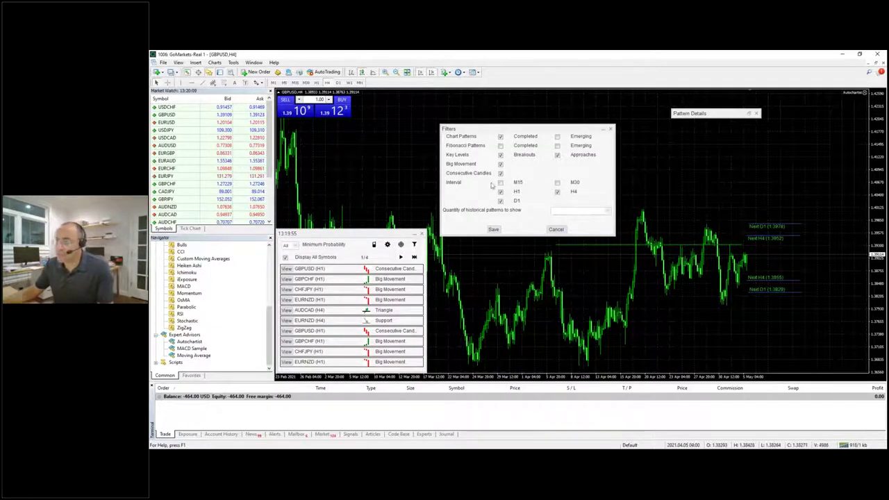
left_click(555, 229)
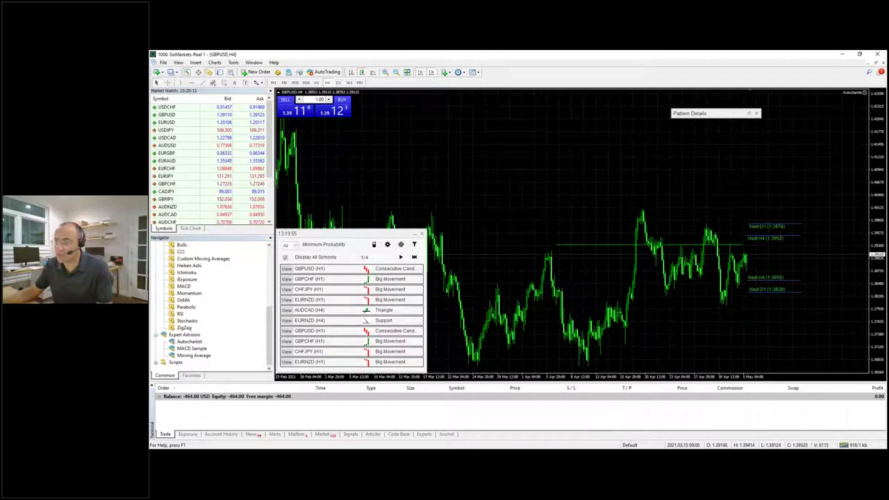
left_click(402, 245)
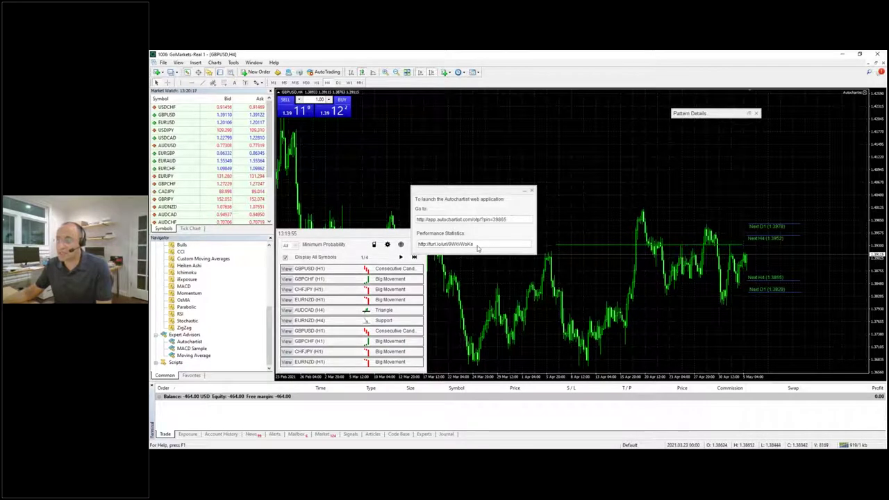
Step: Select the Autochartist web-application link and open a new browser tab
left_click(460, 245)
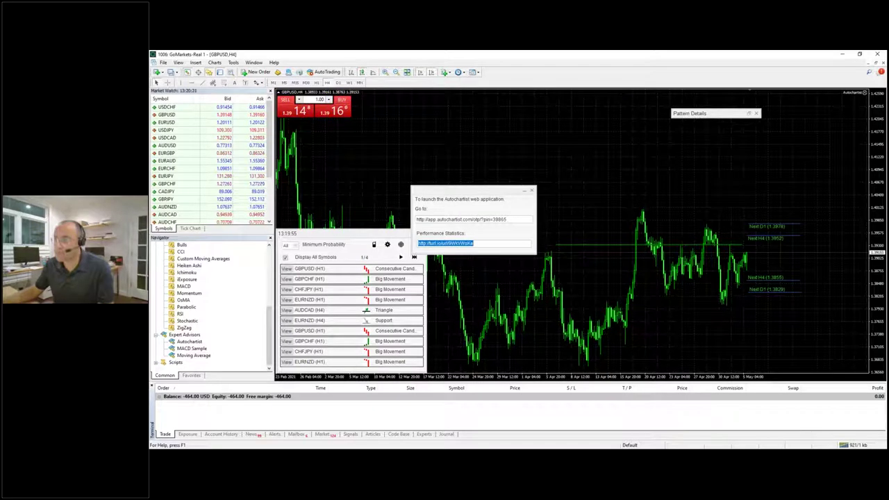
left_click(507, 218)
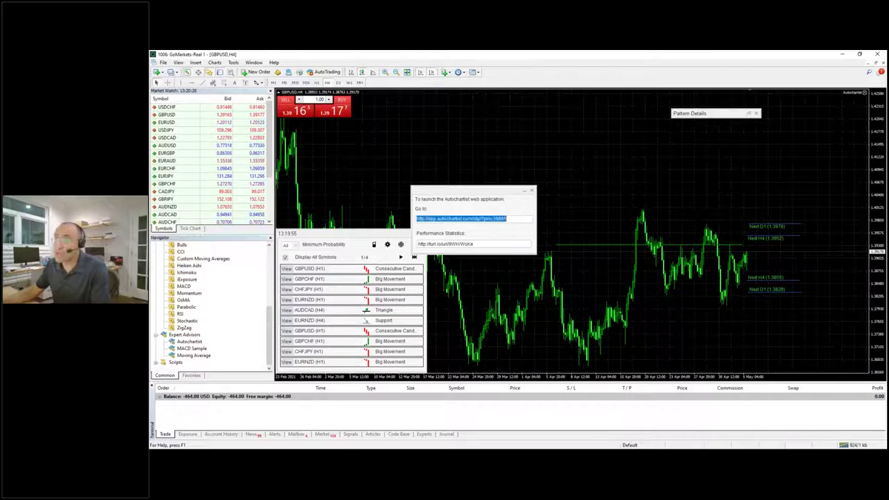
left_click(282, 426)
key("ctrl+t")
Step: Paste the copied Autochartist link into Chrome to load the Our Favourites opportunities page
left_click(358, 70)
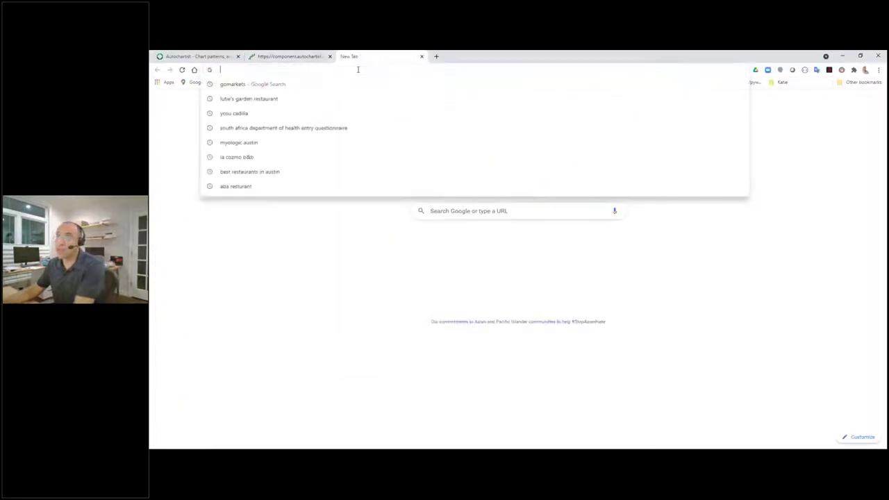
type("https://app.autochartist.com/otp/?pin=39865")
key("Return")
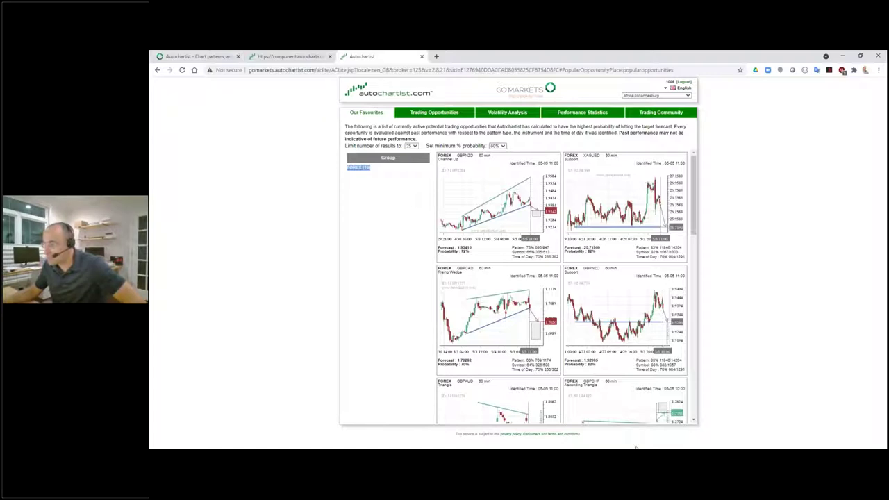
Step: In MT4, close the links popup and save the scanner filter without Big Movement, then view AUDCAD H4
key("alt+Tab")
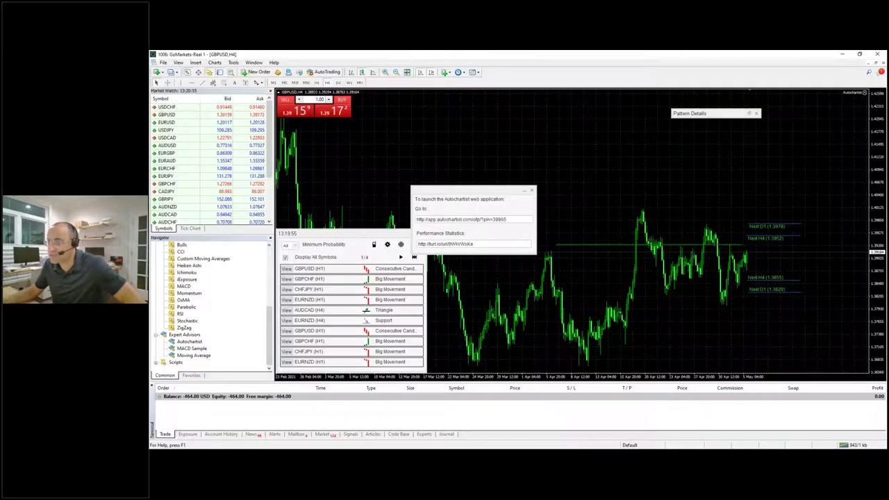
left_click(468, 259)
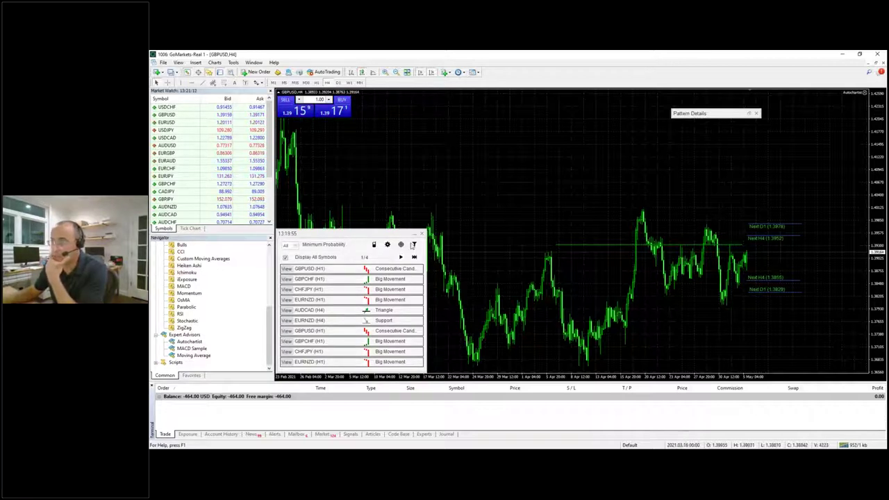
left_click(414, 244)
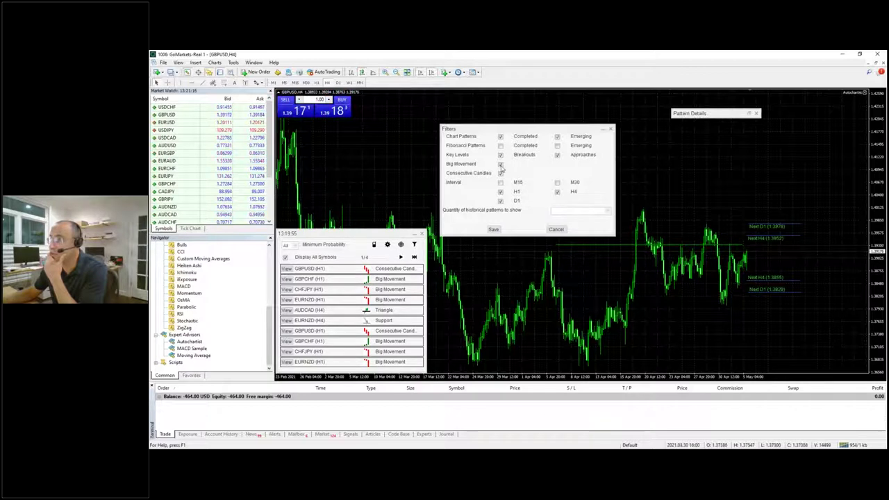
left_click(500, 164)
left_click(493, 229)
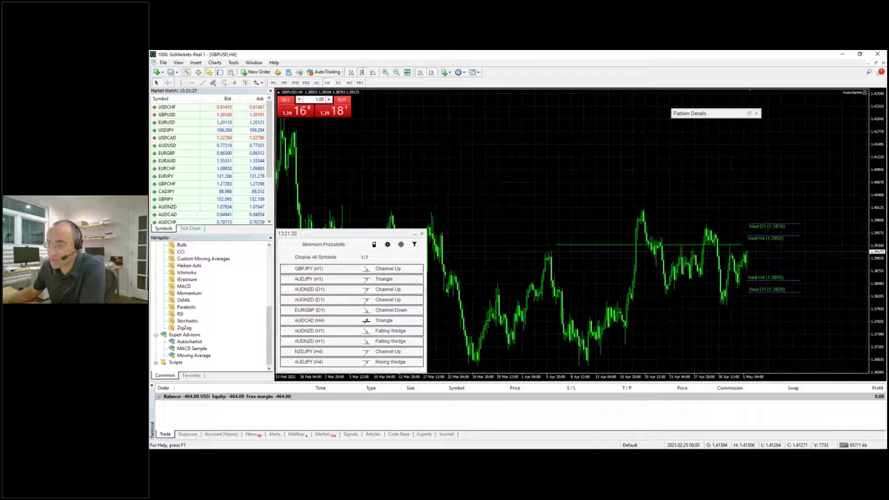
left_click(287, 321)
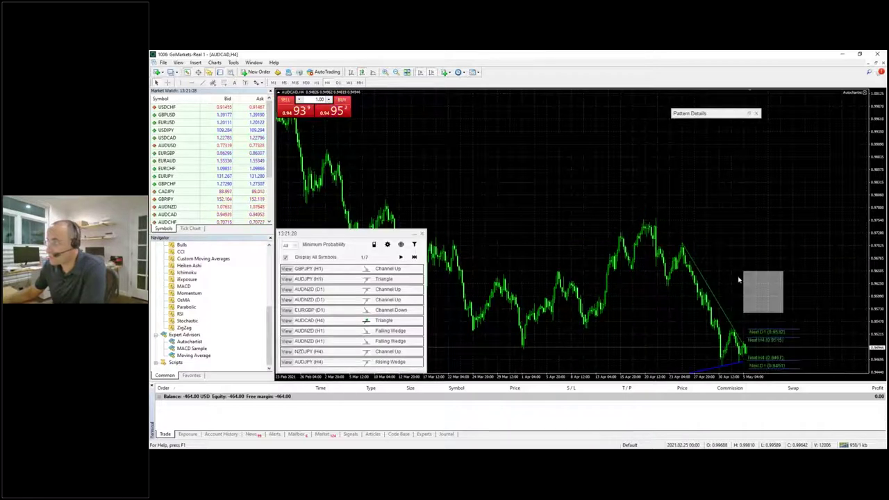
Step: Rescale the AUDCAD H4 chart, then chart page 2's GBPCHF H1 ascending triangle, sketching and erasing a breakout
left_click_drag(878, 247, 880, 329)
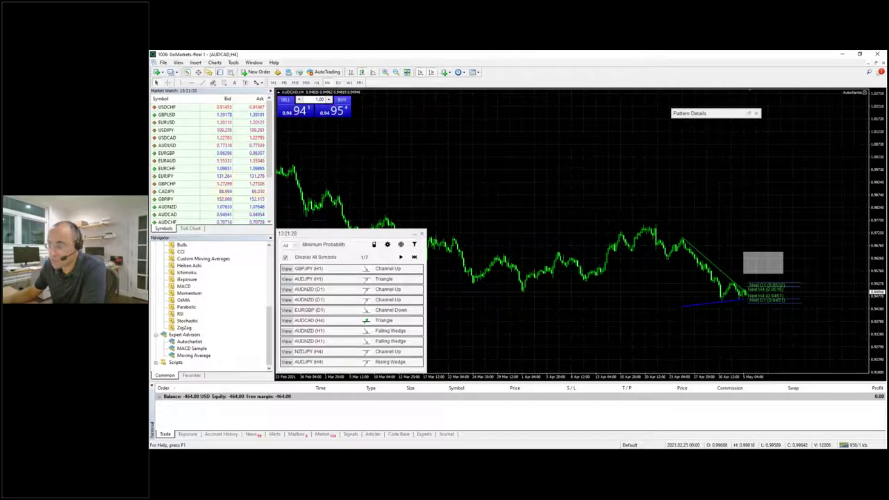
left_click(400, 257)
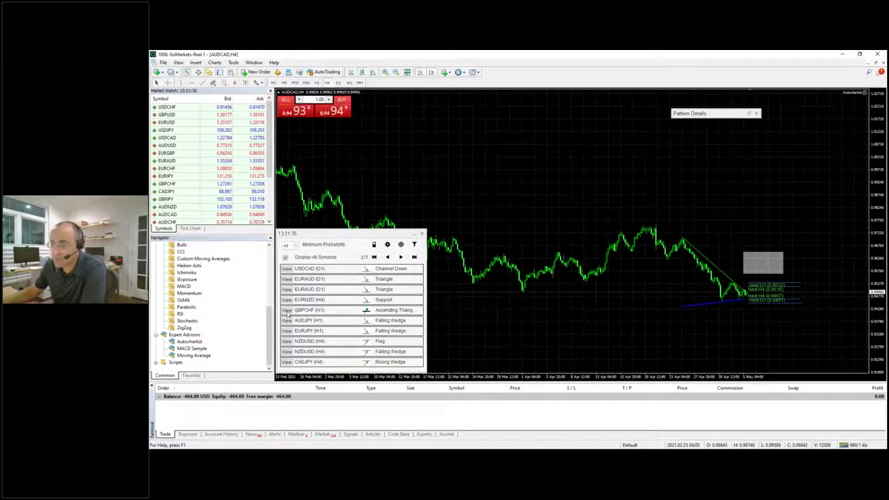
left_click(287, 310)
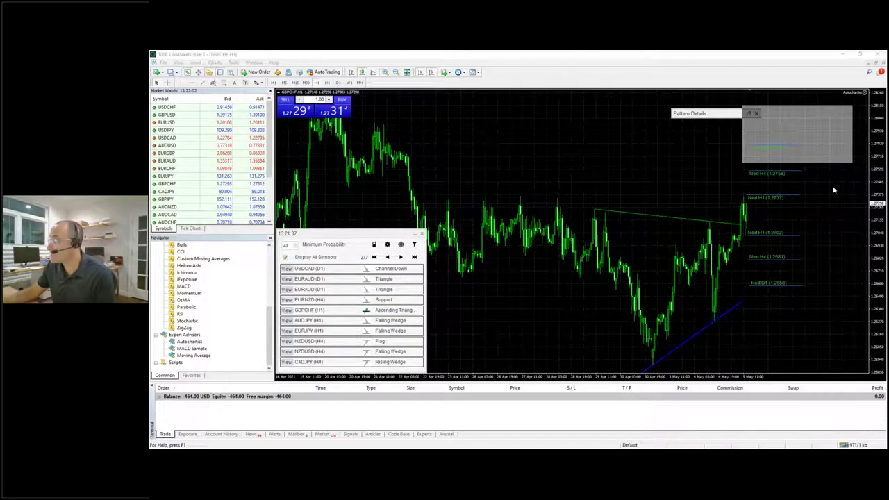
mouse_move(736, 209)
left_mouse_down()
mouse_move(769, 157)
mouse_move(767, 178)
left_mouse_up()
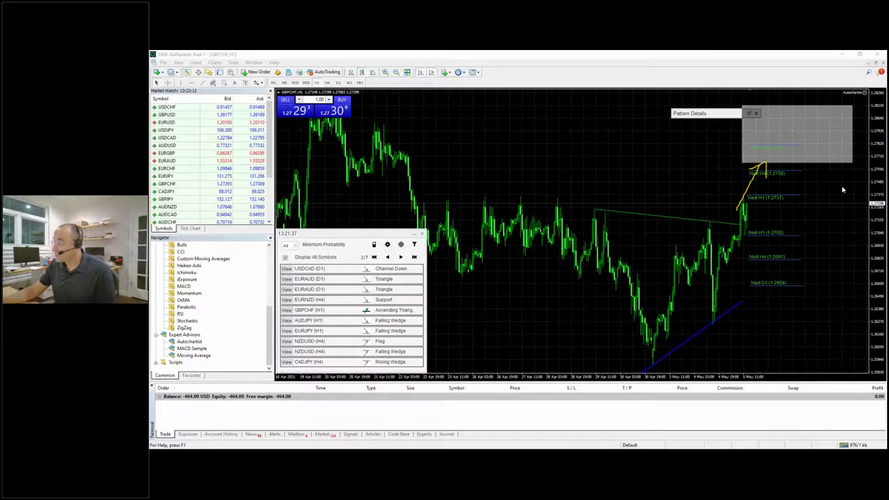
key("e")
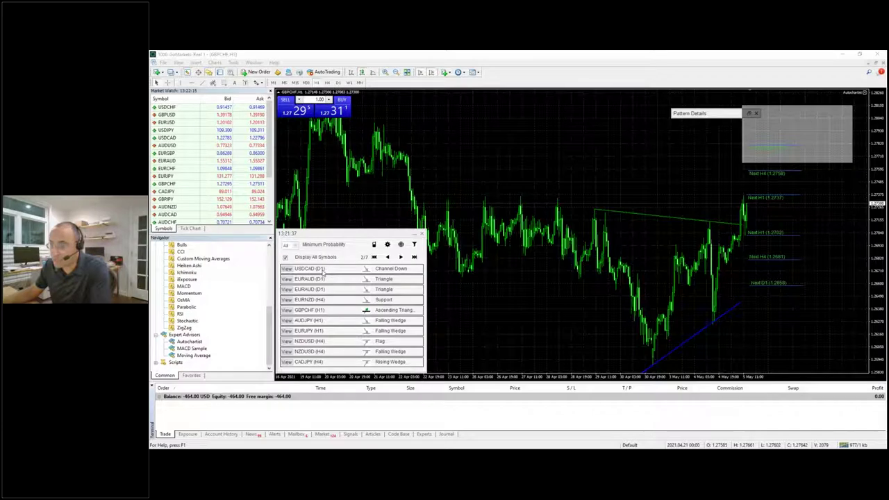
Step: Chart and rescale the USDCAD D1 channel down, then switch to the EURAUD D1 triangle
left_click(287, 269)
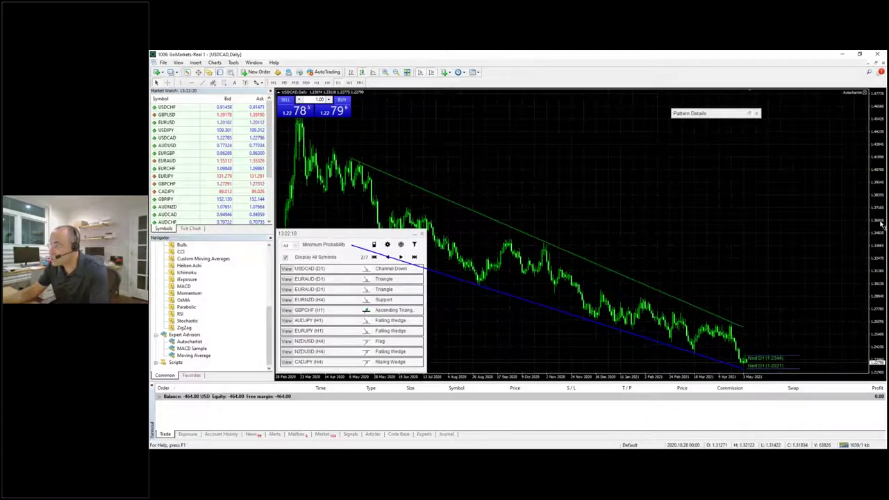
left_click_drag(873, 274, 873, 291)
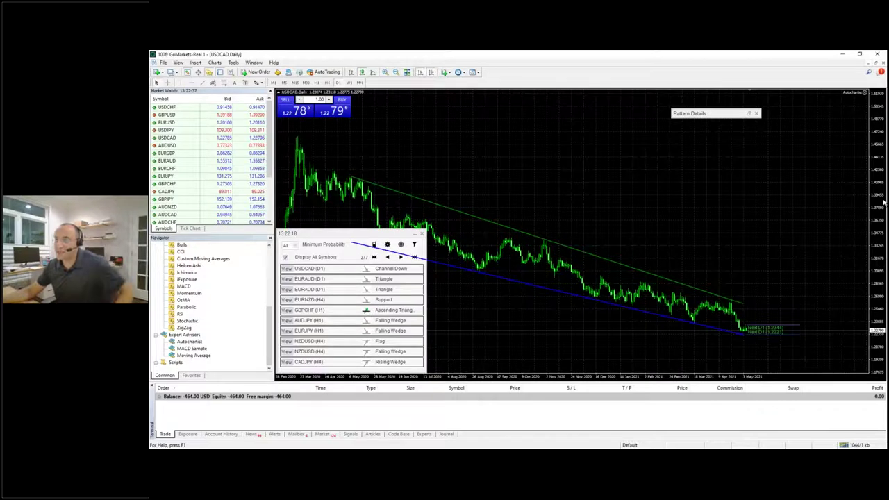
left_click_drag(884, 202, 884, 204)
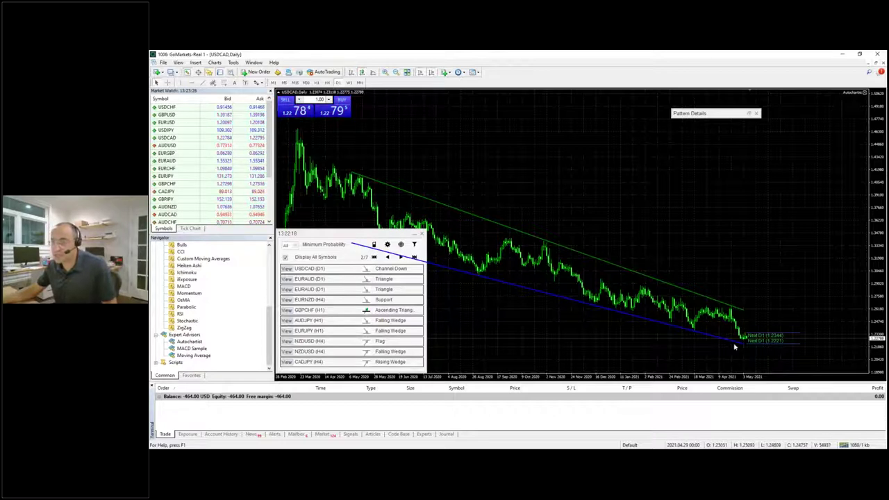
left_click(289, 279)
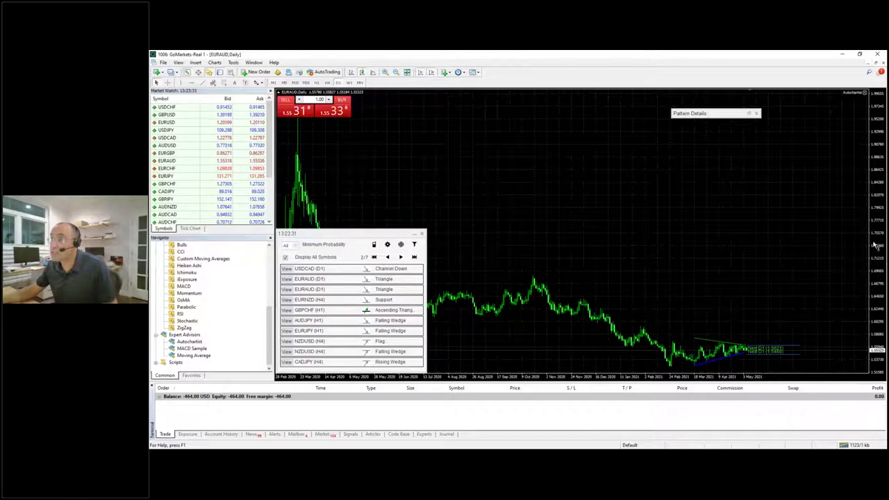
Step: Zoom in twice on the EURAUD D1 triangle, sketch and erase breakout marks, and reopen the Autochartist links
left_click(386, 73)
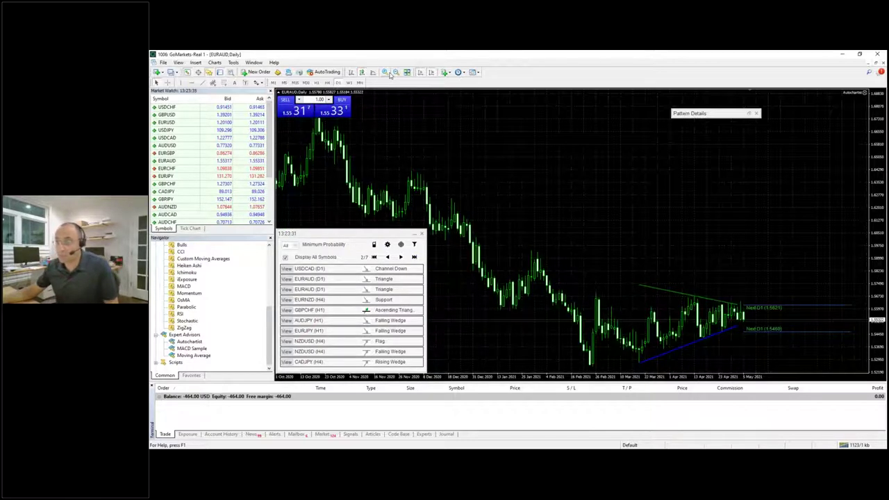
left_click(390, 73)
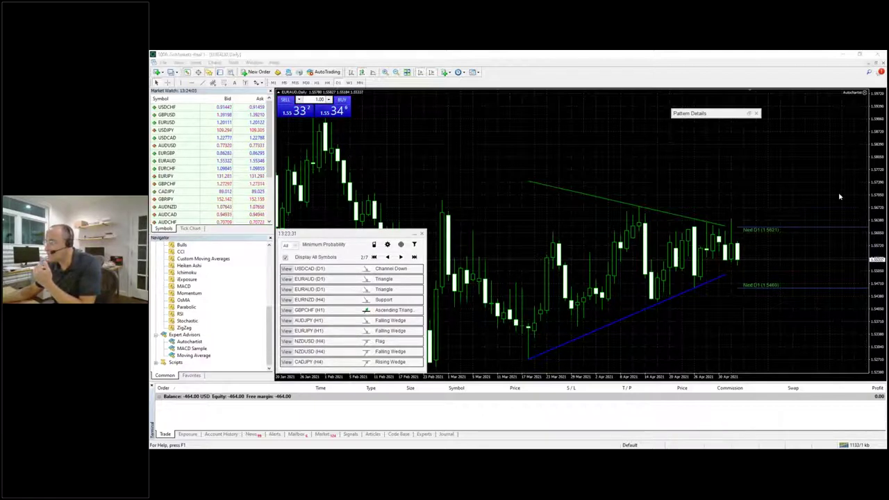
left_click_drag(733, 221, 789, 217)
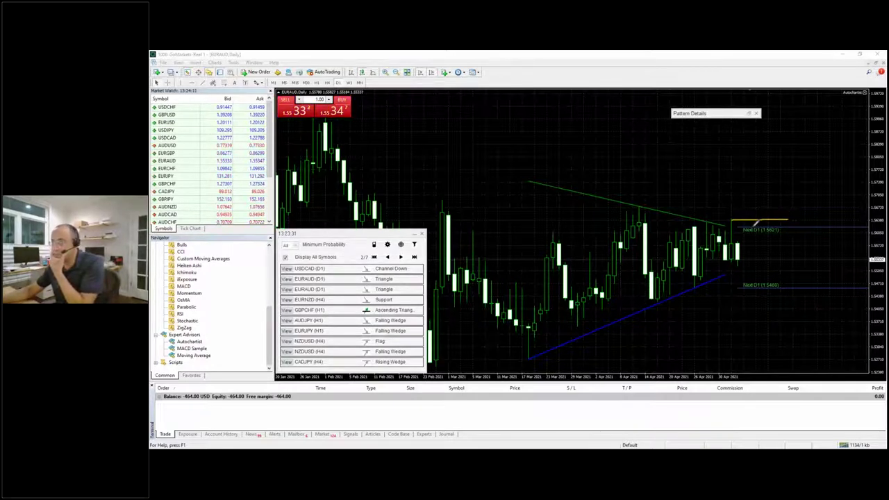
mouse_move(756, 223)
left_mouse_down()
mouse_move(790, 161)
mouse_move(798, 178)
left_mouse_up()
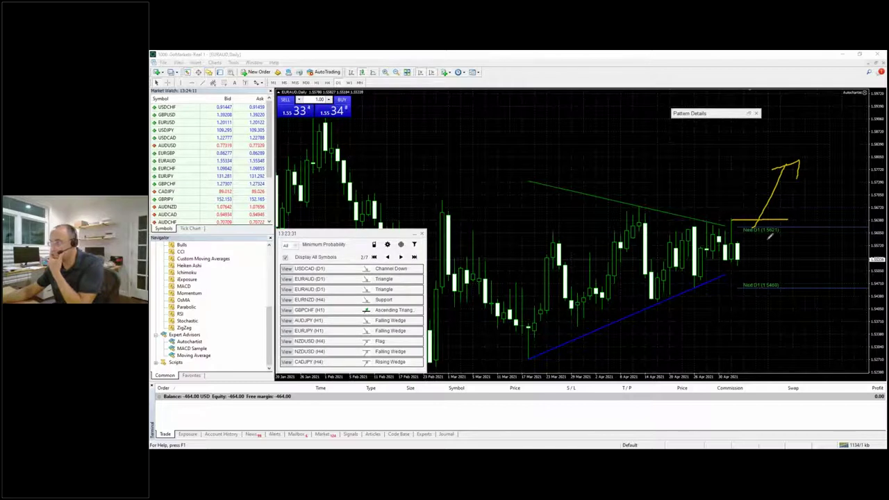
mouse_move(728, 281)
left_mouse_down()
mouse_move(793, 282)
mouse_move(797, 326)
mouse_move(804, 317)
left_mouse_up()
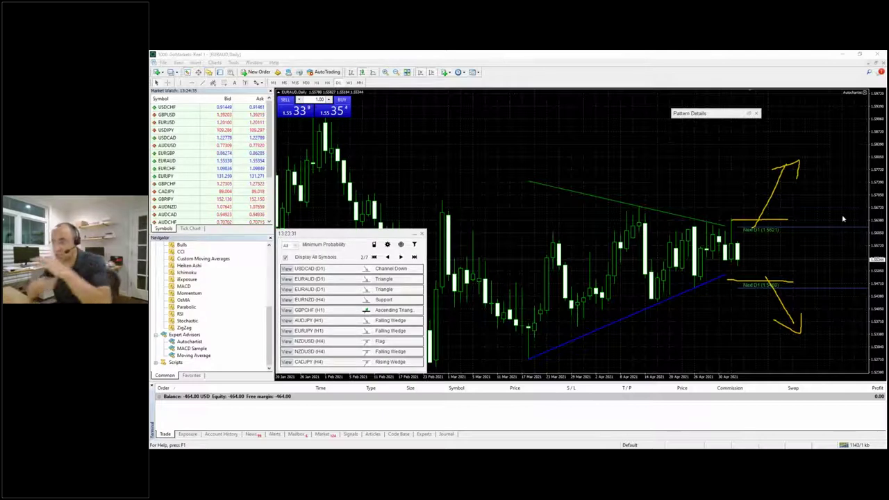
key("e")
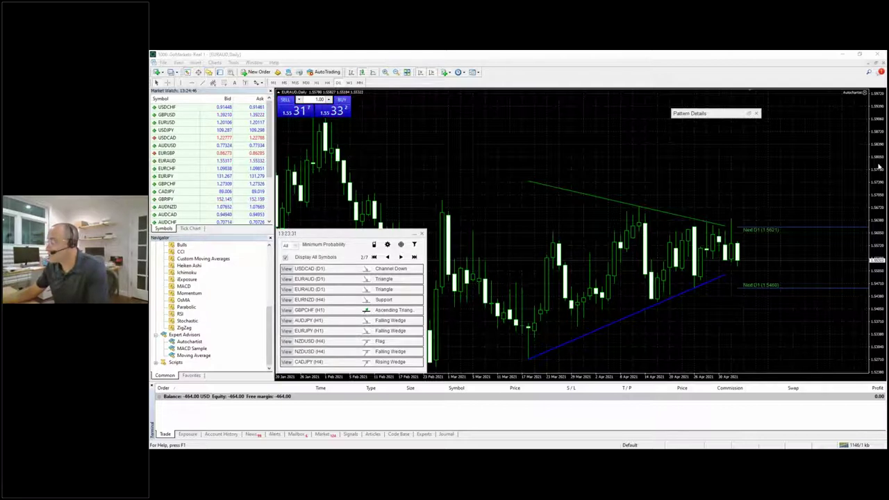
left_click(414, 246)
left_click(401, 245)
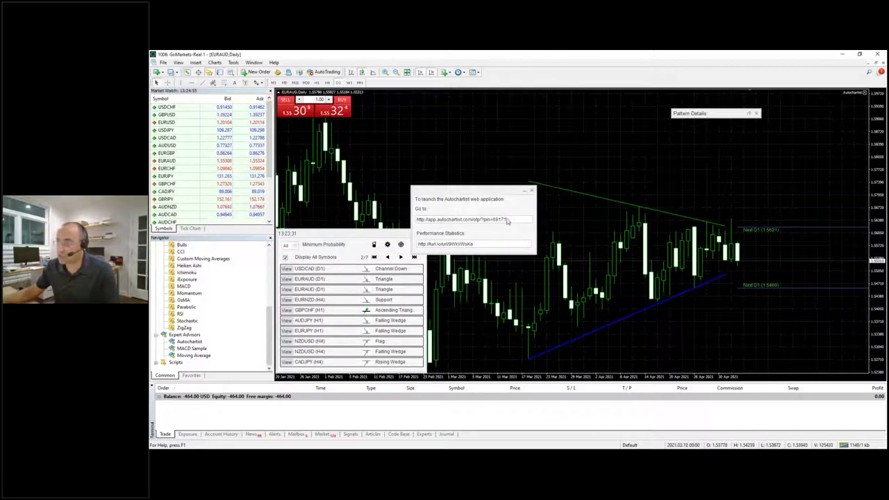
Step: Close the Autochartist links window and open Settings showing Broker and Autochartist account switching
key("Tab")
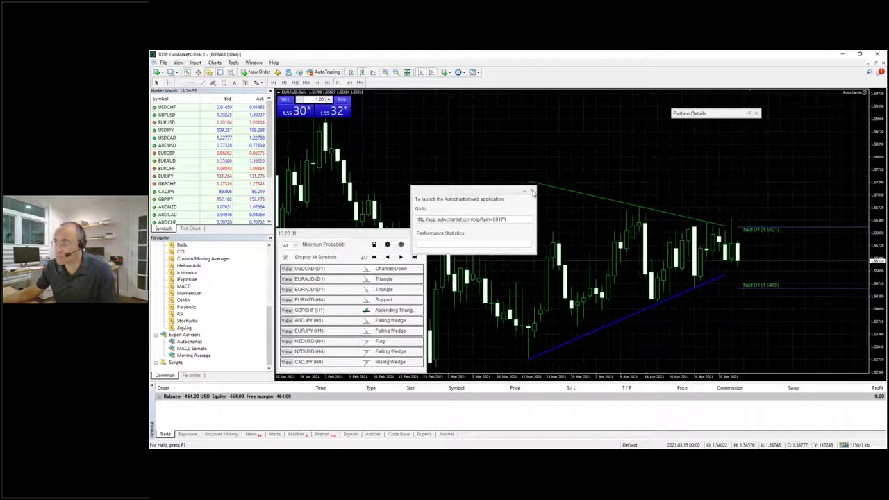
left_click(533, 190)
left_click(387, 244)
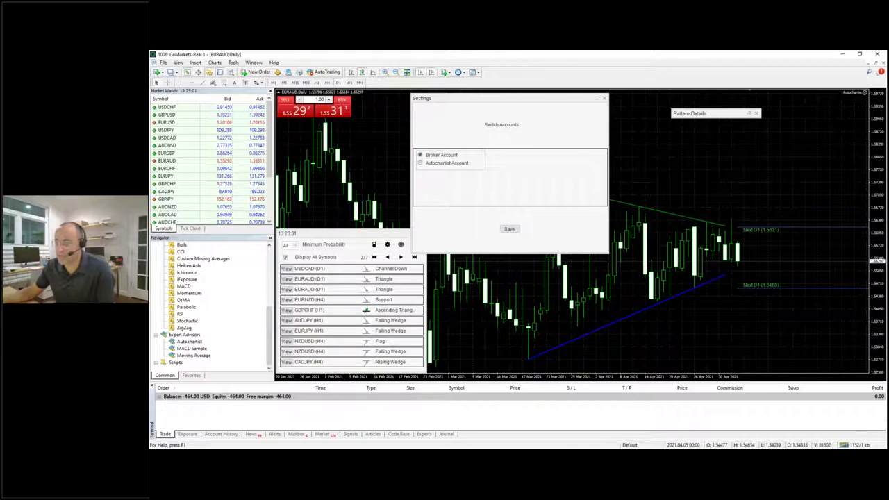
Step: Close the Autochartist Settings and open the Mobile Application info dialog
left_click(604, 98)
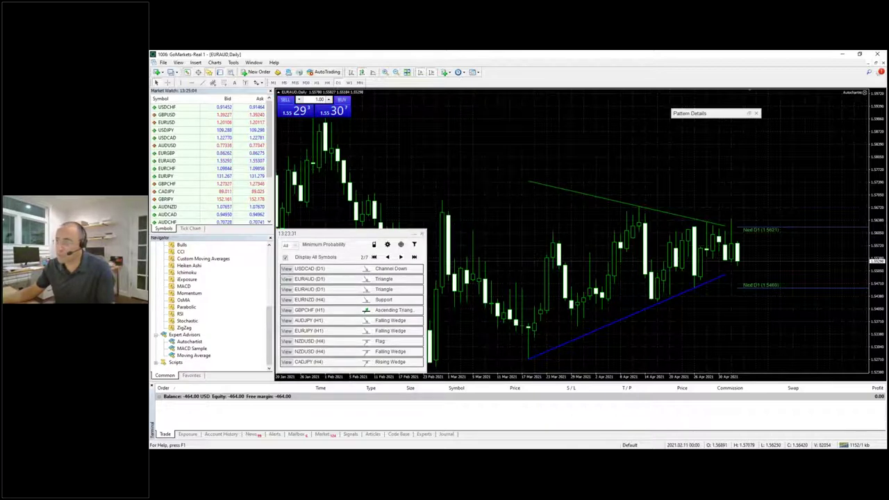
left_click(373, 245)
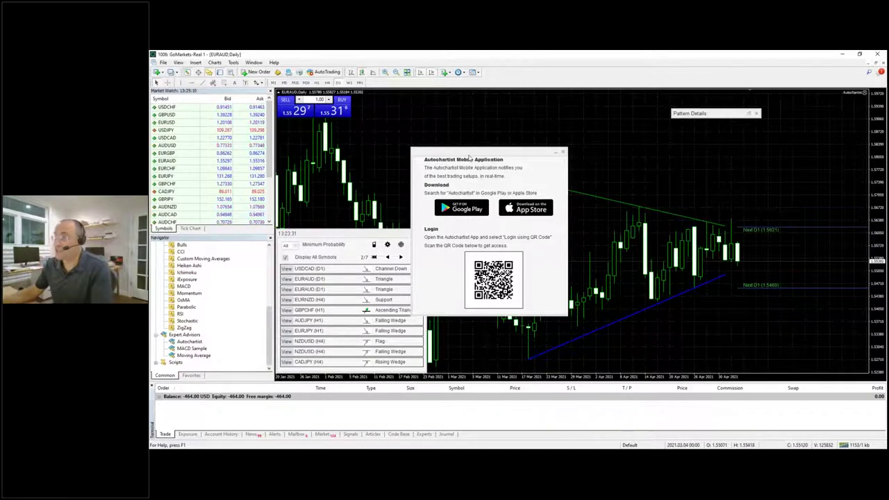
Step: Move the Mobile Application window up and right, then close it
left_click_drag(477, 153, 492, 118)
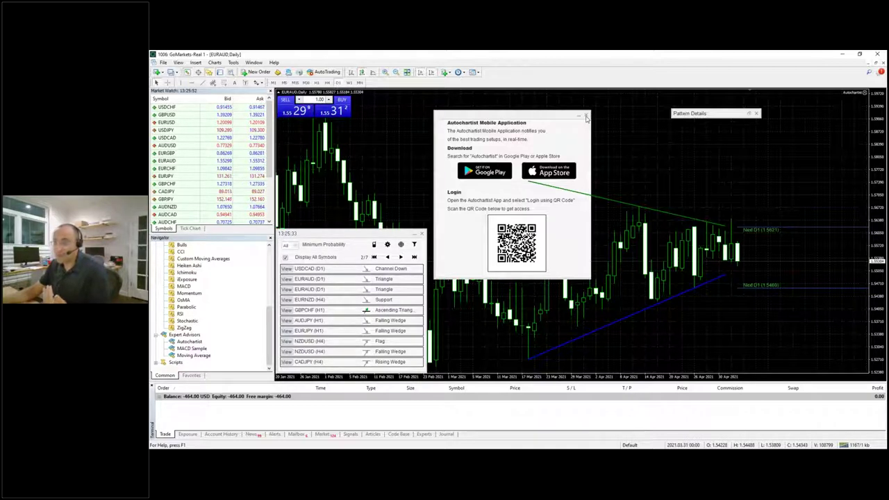
left_click(585, 117)
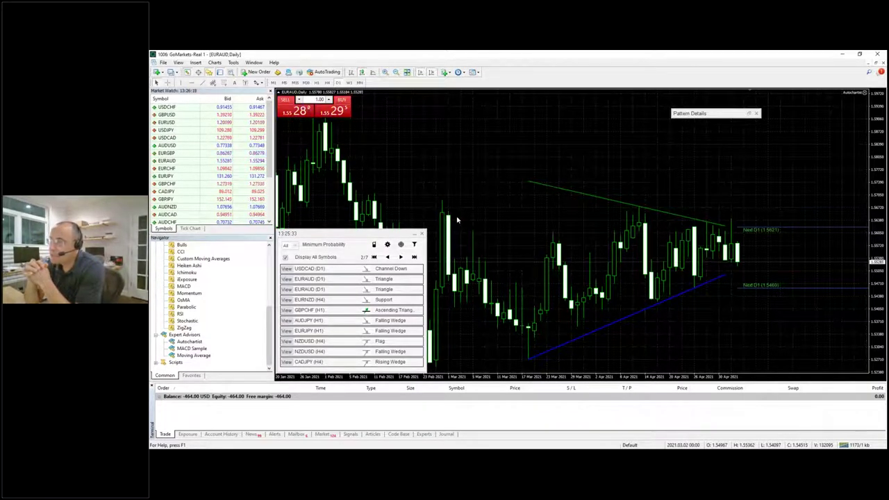
mouse_move(250, 455)
left_click(261, 429)
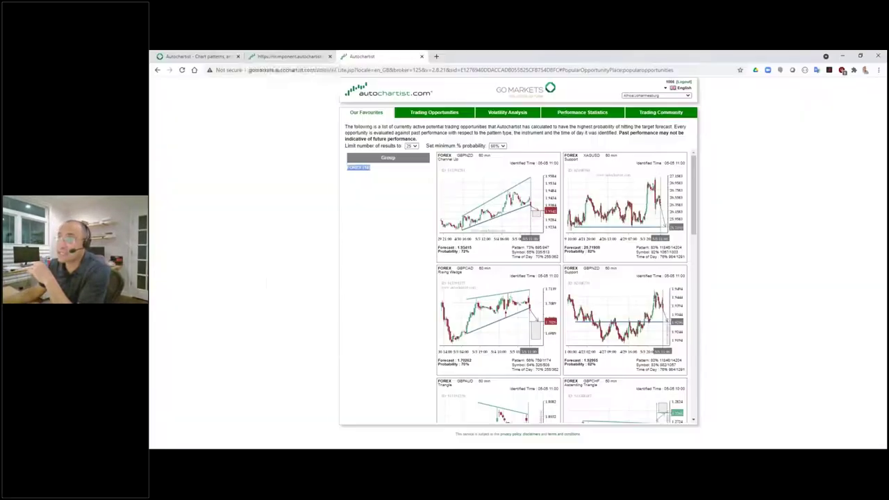
left_click(288, 56)
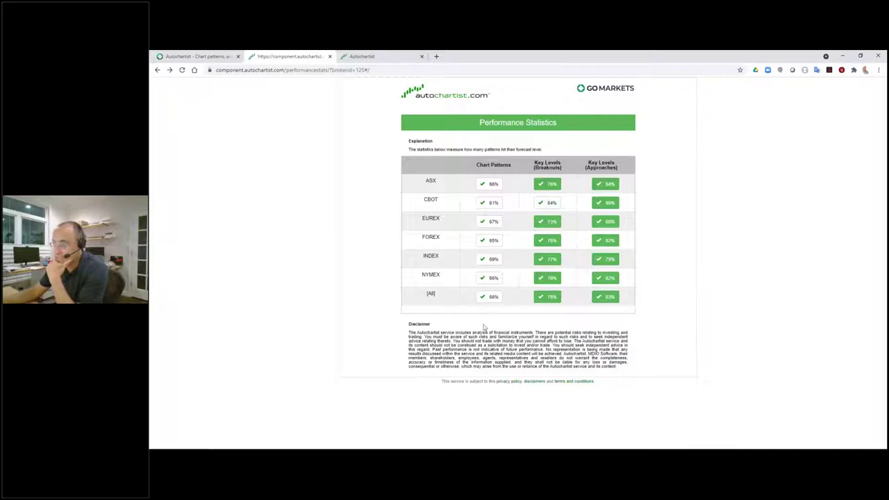
key("alt+Tab")
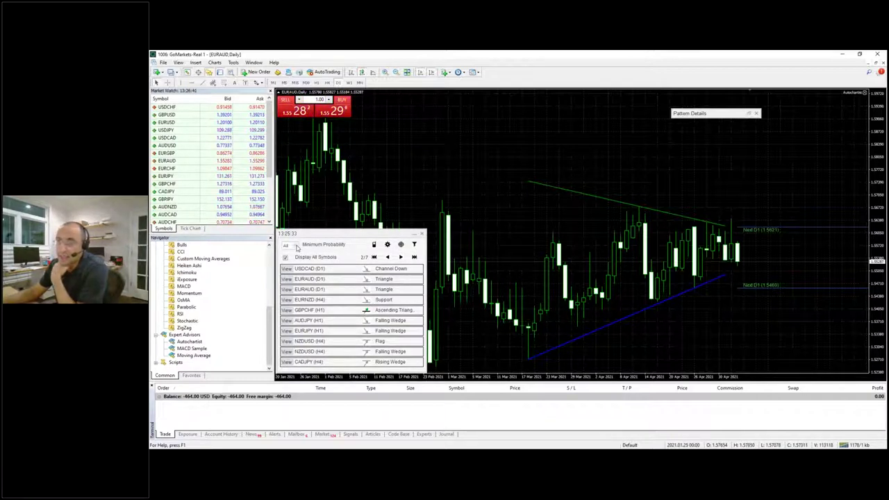
Step: Try minimum probability 60%, 70%, 75% and 80% in the scanner, finally settling on 60%
left_click(297, 247)
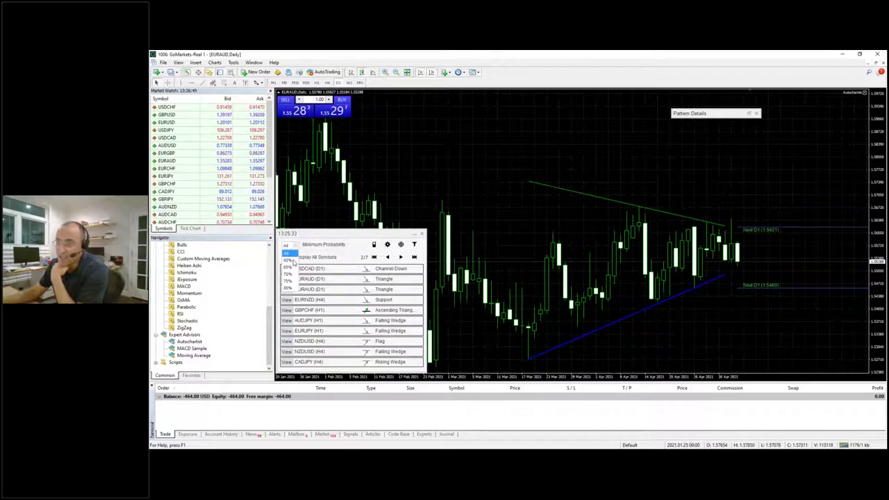
left_click(294, 263)
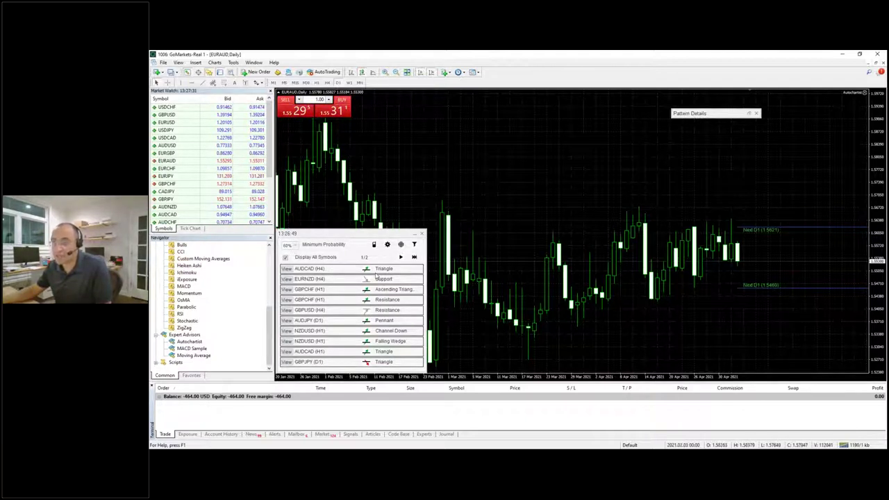
left_click(294, 247)
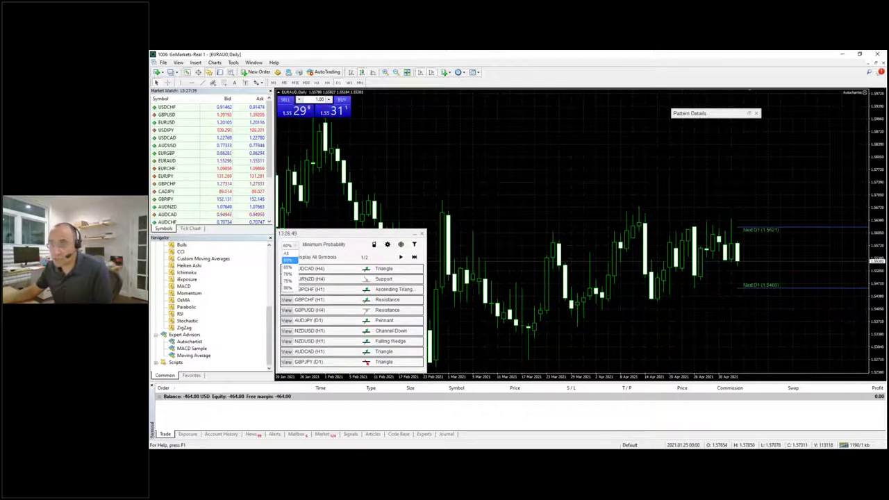
left_click(290, 273)
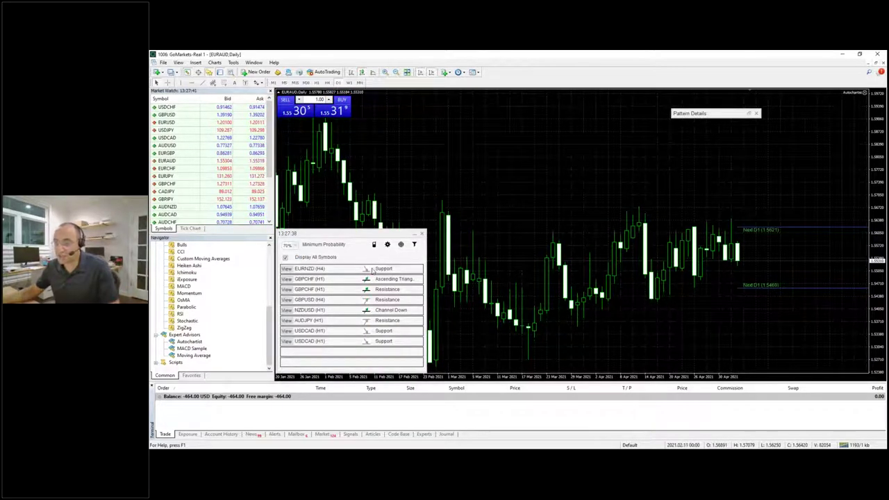
left_click(292, 245)
left_click(290, 281)
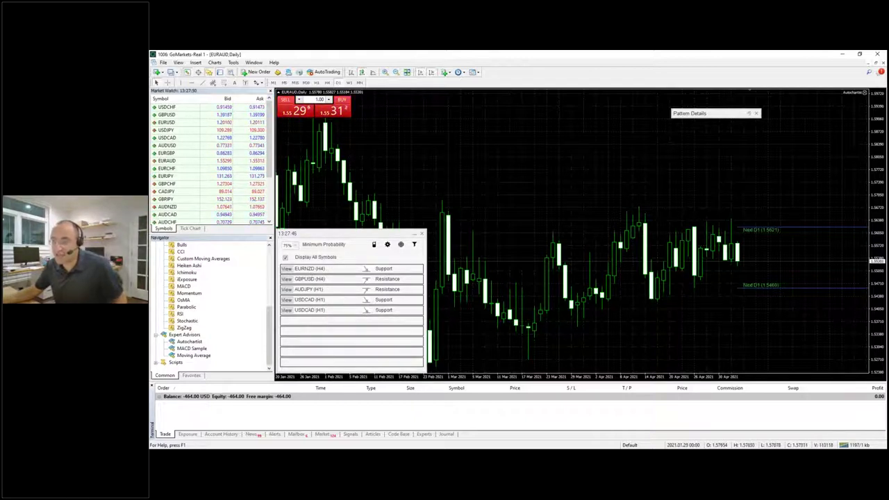
left_click(287, 245)
left_click(292, 284)
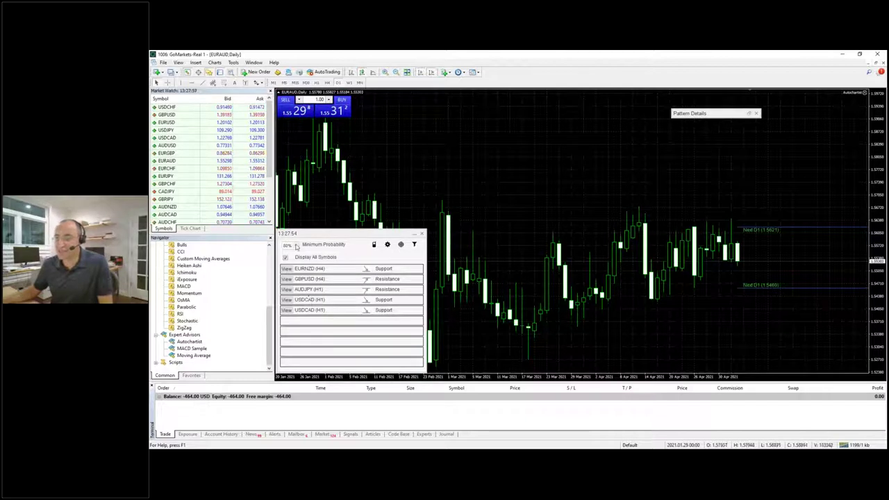
left_click(296, 246)
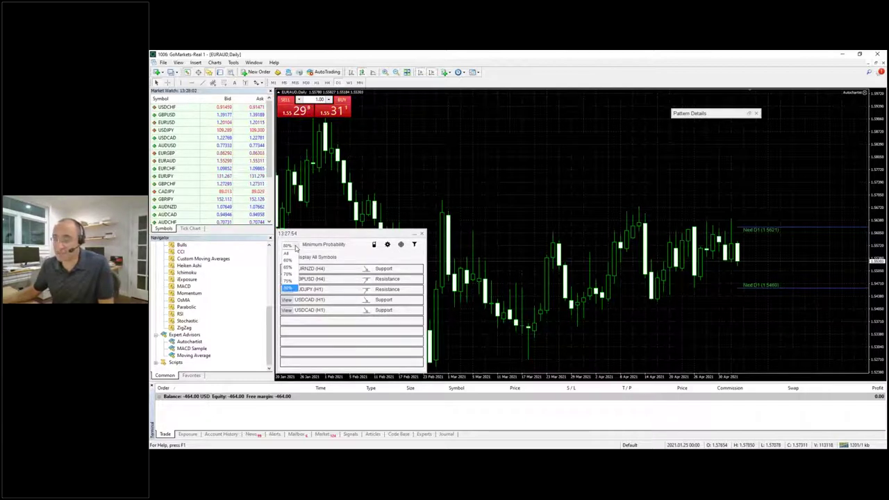
left_click(292, 261)
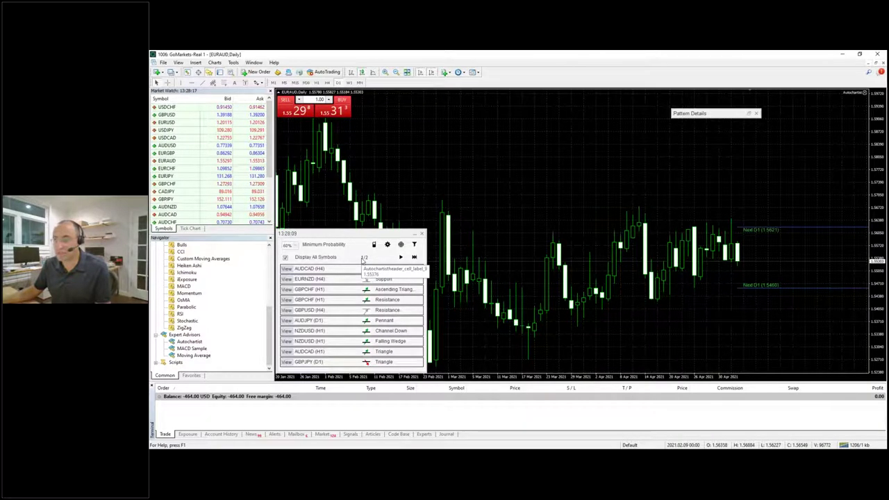
left_click(413, 244)
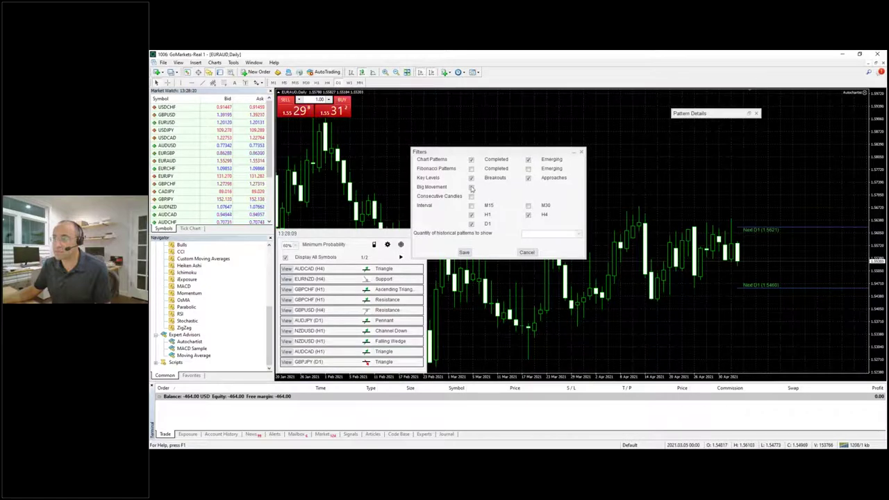
left_click(528, 252)
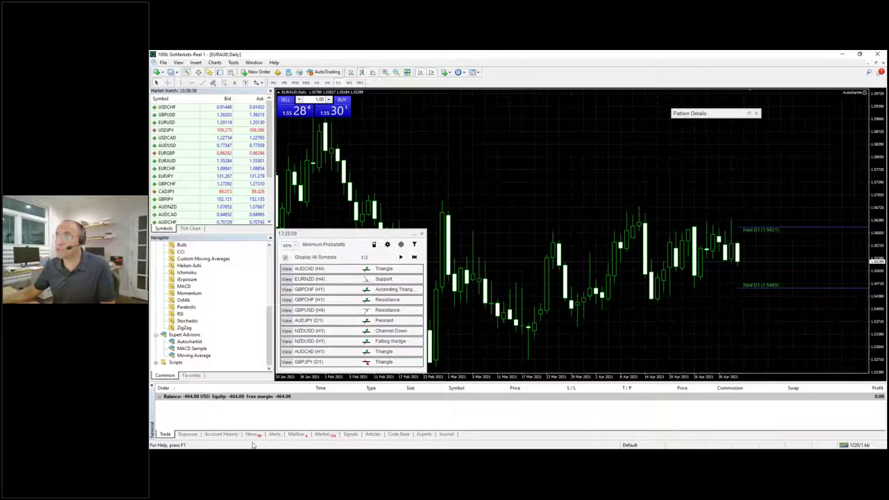
Step: Load the Autochartist MetaTrader Plugin site from the 'meta' suggestion in a new tab, then return to MT4
mouse_move(254, 446)
left_click(275, 424)
left_click(426, 72)
type("meta")
key("Down")
key("Down")
key("Down")
key("Down")
key("Down")
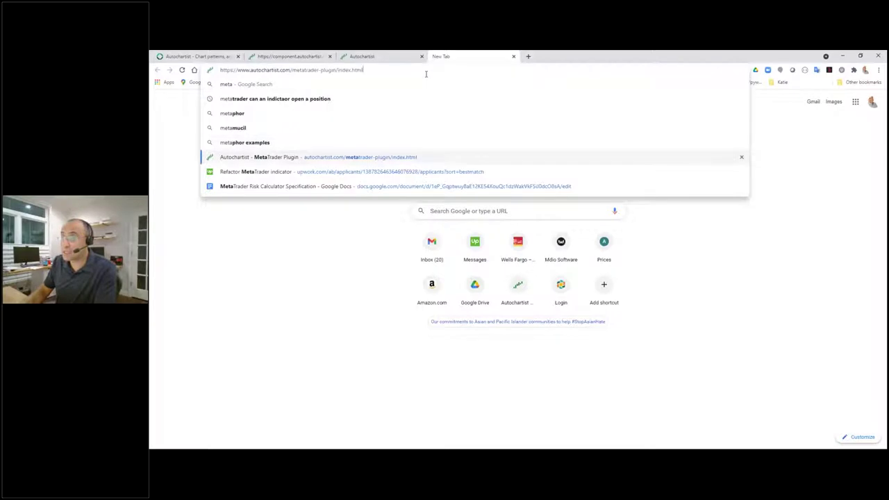
key("Return")
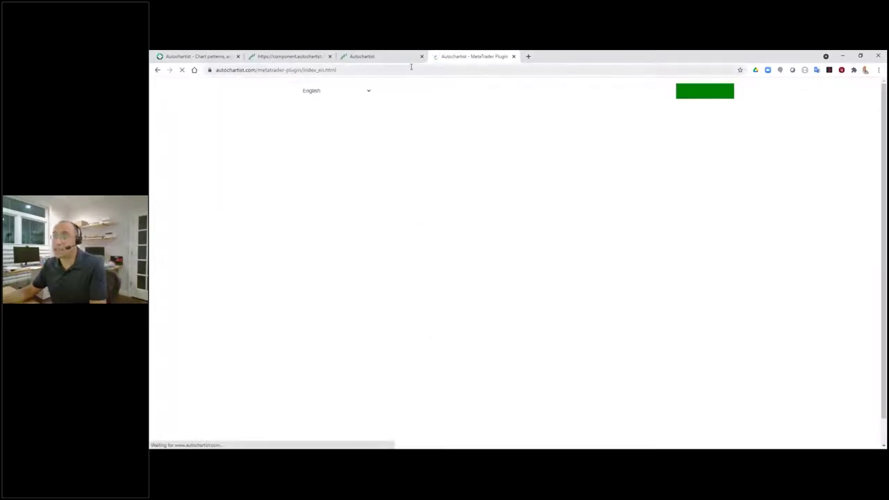
left_click(411, 67)
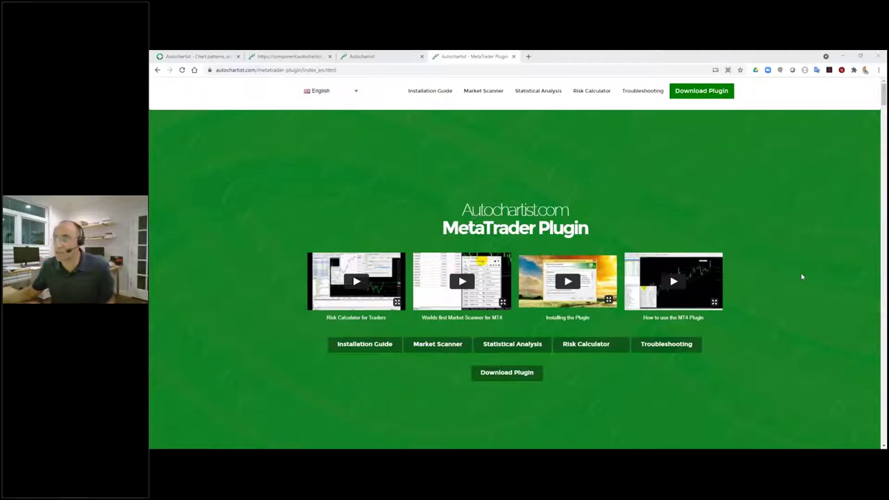
left_click(639, 448)
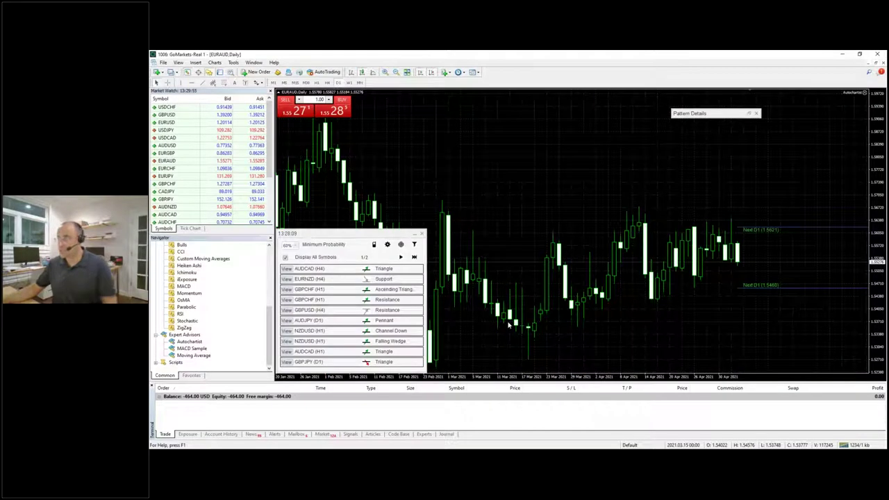
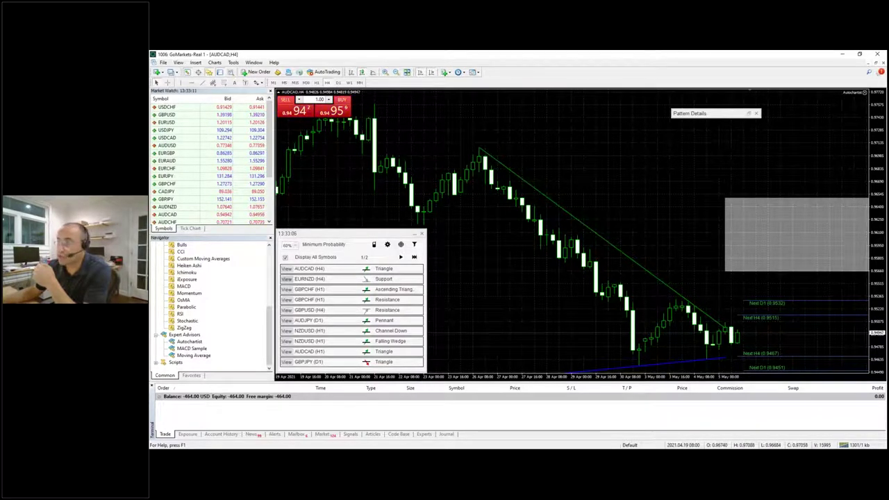
Step: Review the EURNZD H4, GBPCHF H1 and GBPJPY daily triangle patterns, then return to AUDCAD H4
left_click(287, 280)
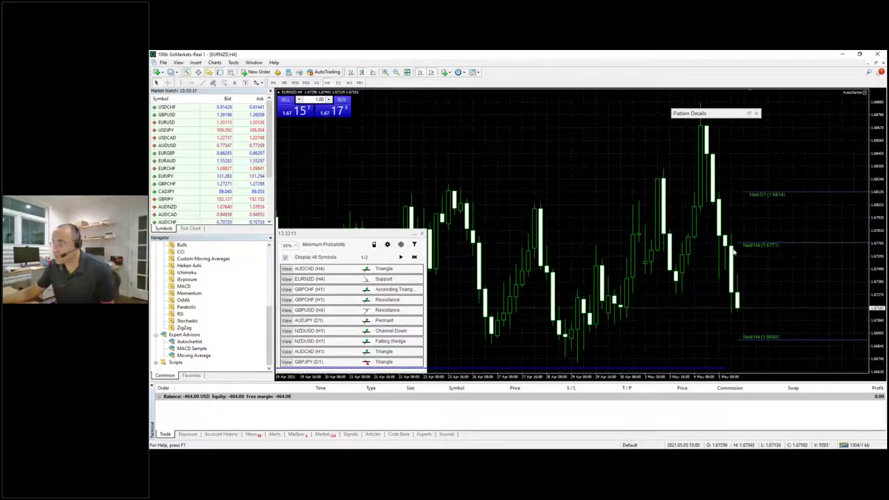
left_click(286, 290)
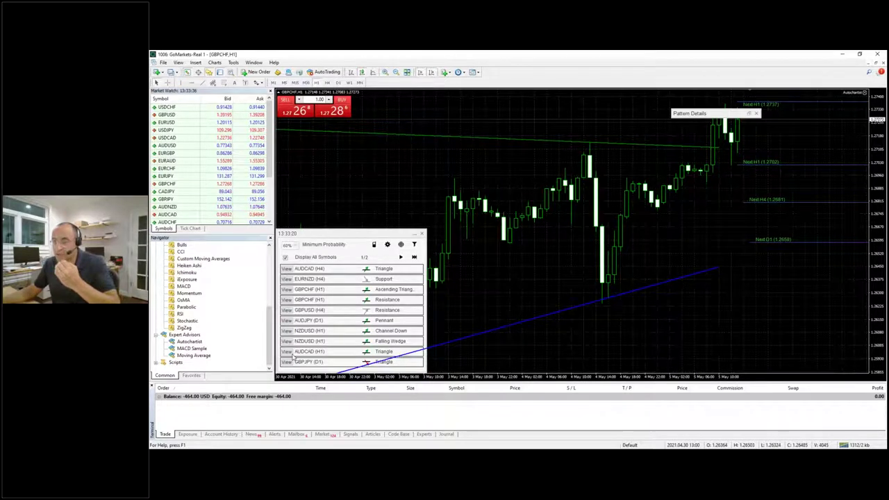
left_click(286, 362)
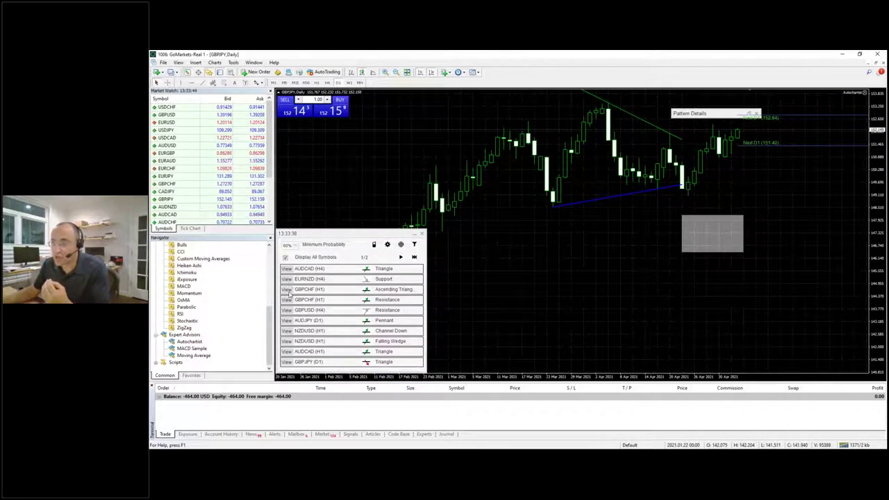
left_click(293, 267)
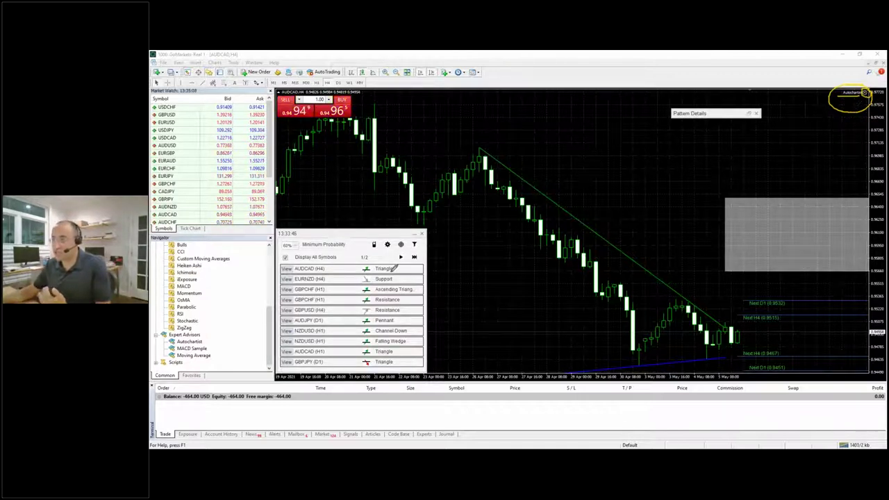
mouse_move(335, 259)
left_mouse_down()
mouse_move(297, 261)
mouse_move(300, 280)
left_mouse_up()
left_click_drag(327, 358, 351, 359)
mouse_move(398, 270)
left_mouse_down()
mouse_move(351, 357)
mouse_move(306, 359)
left_mouse_up()
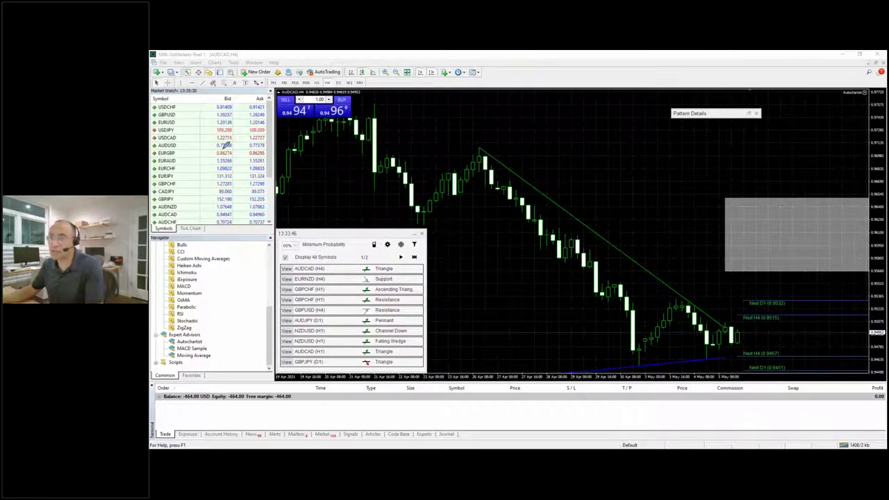
Step: Show CHINA50–VIX from Indices 3 and AUS200–DAX30 from Indices 1 in Market Watch
right_click(207, 160)
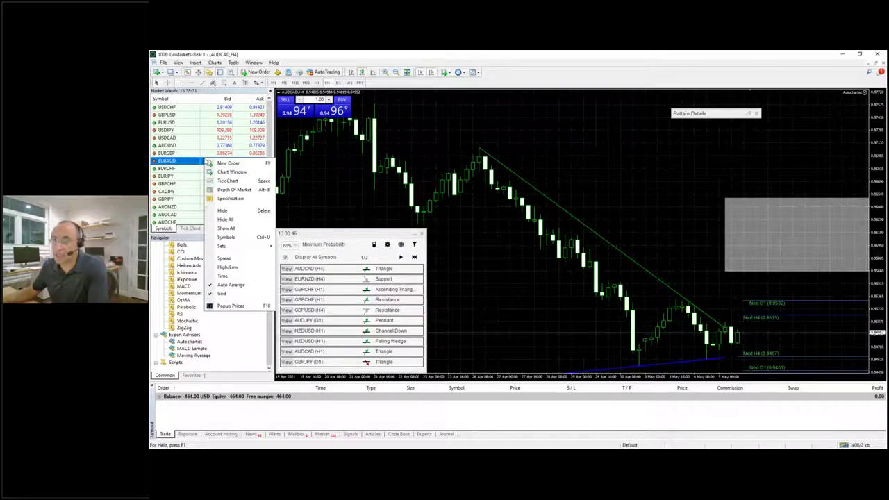
left_click(225, 237)
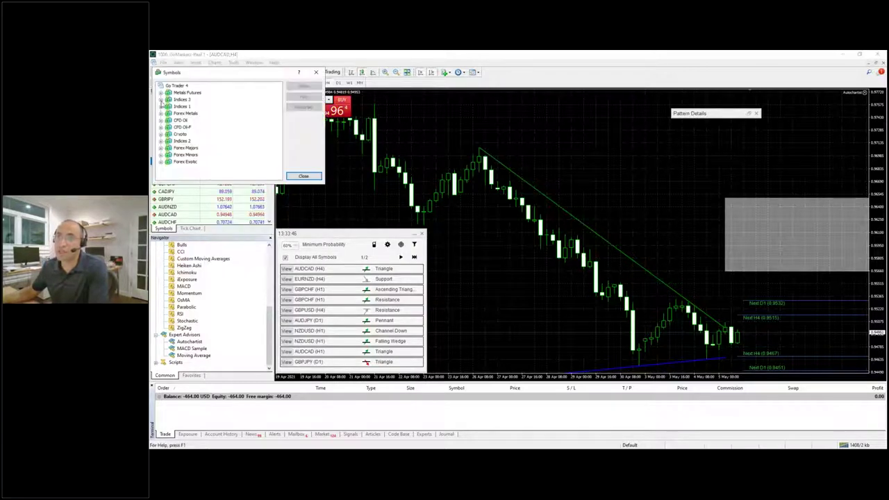
left_click(161, 101)
left_click(188, 107)
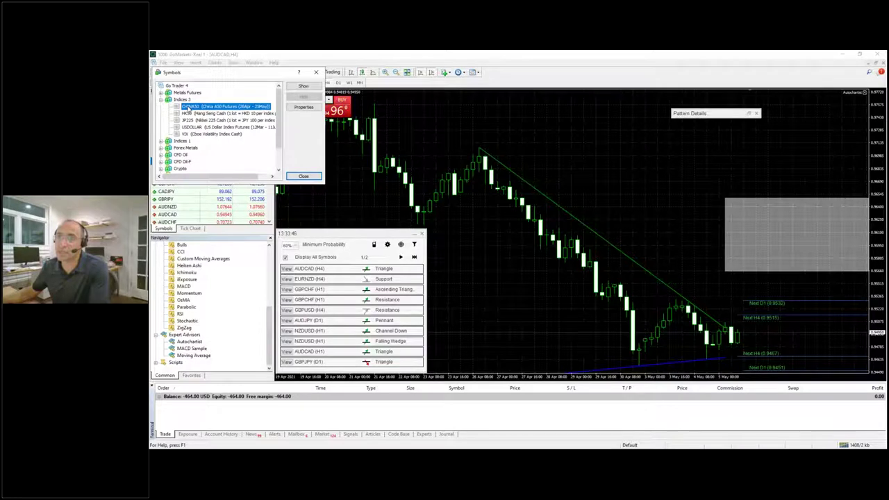
key("Down")
key("Down")
key("Down")
key("Down")
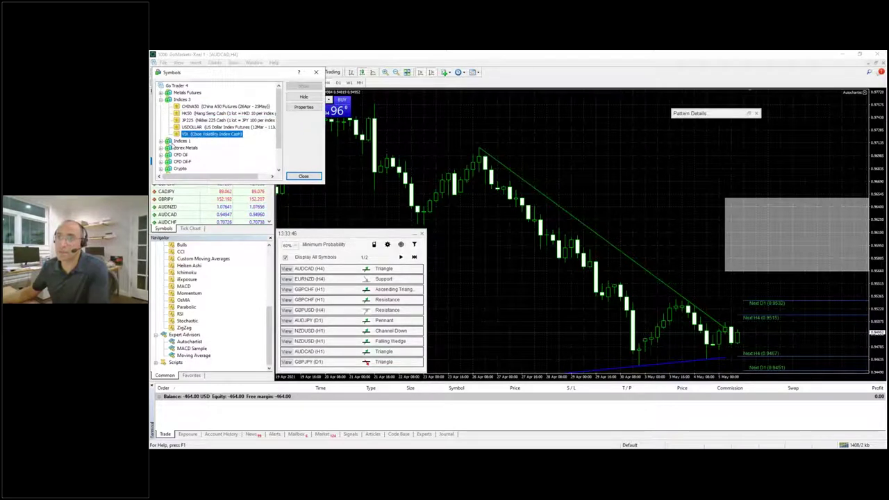
double_click(179, 141)
key("Down")
key("Down")
key("Down")
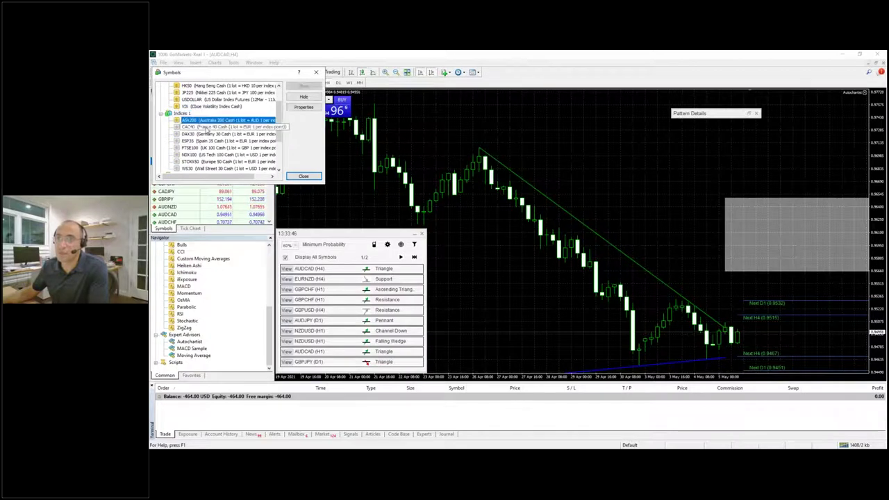
left_click(301, 176)
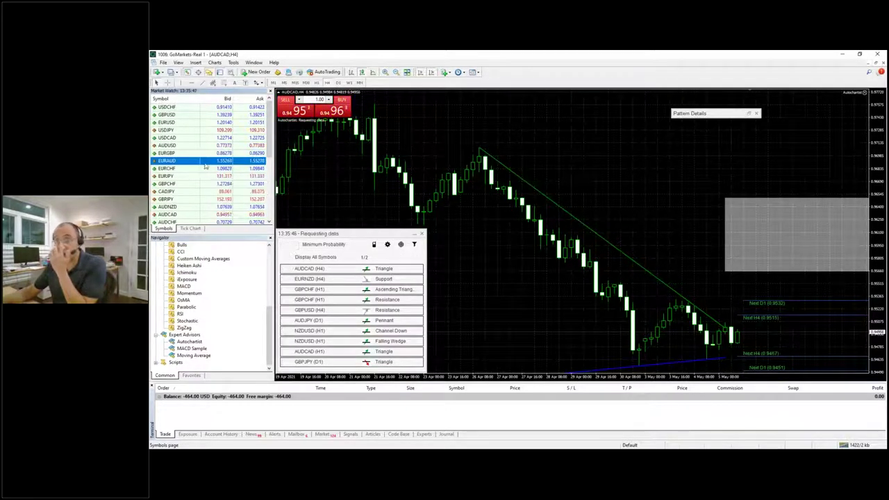
Step: Scroll Market Watch to the new index rows while patterns like DAX30 Channel Up load
scroll(191, 202, "down", 5)
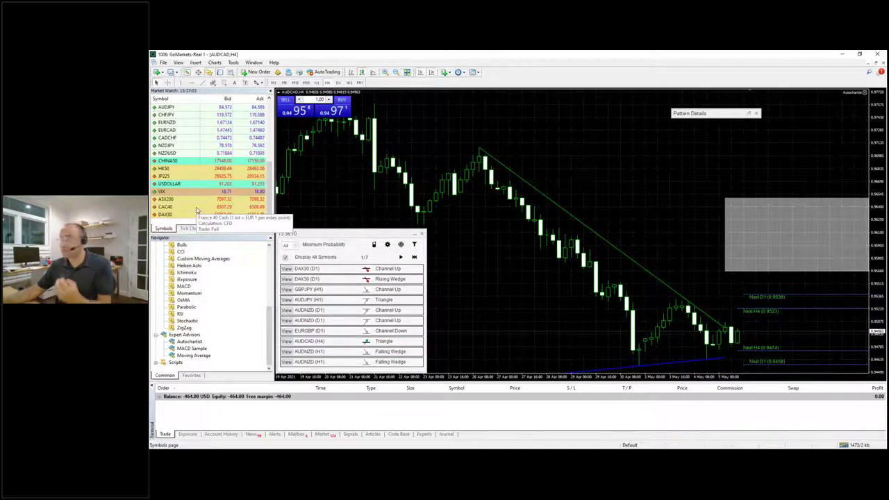
left_click(195, 162)
right_click(194, 164)
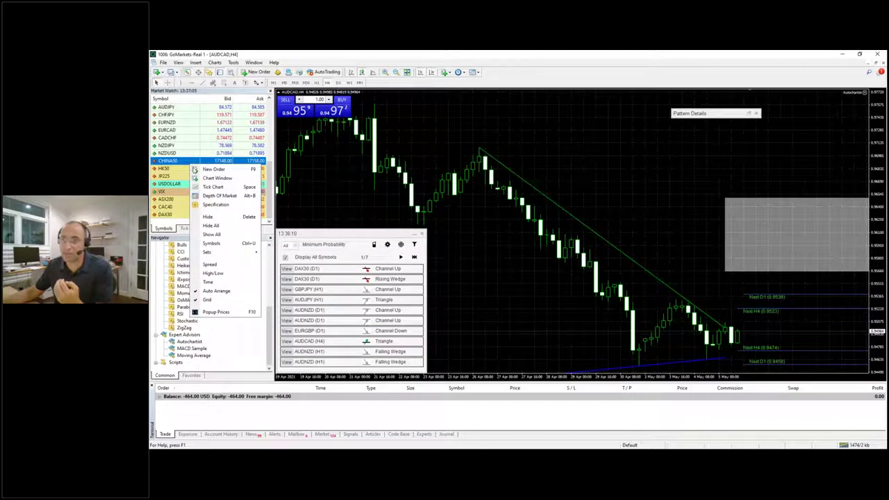
left_click(222, 243)
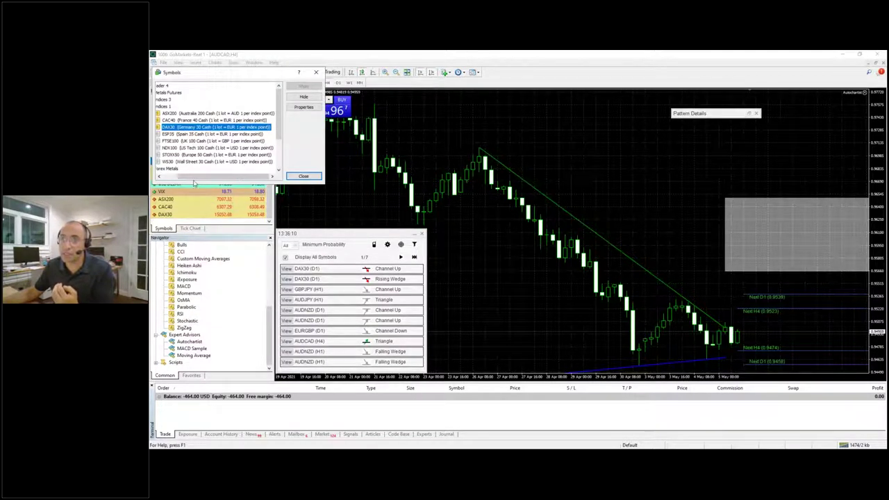
left_click_drag(194, 178, 175, 177)
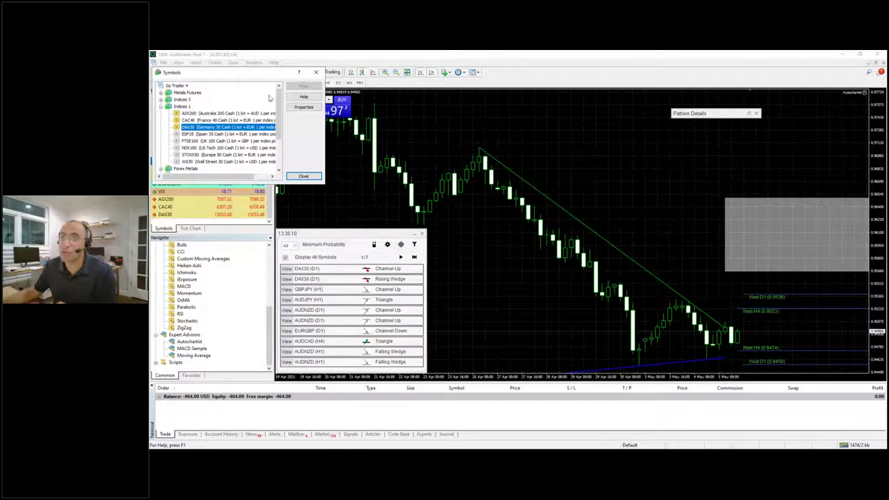
left_click_drag(279, 104, 281, 121)
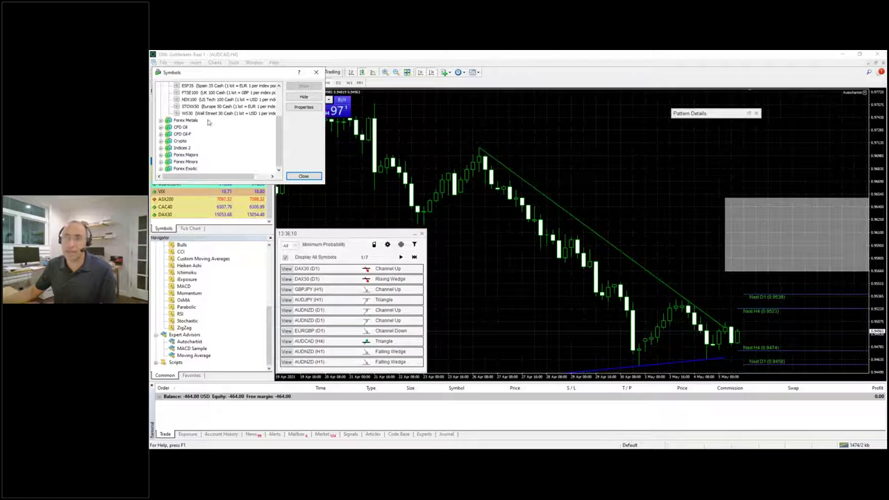
left_click_drag(278, 146, 278, 133)
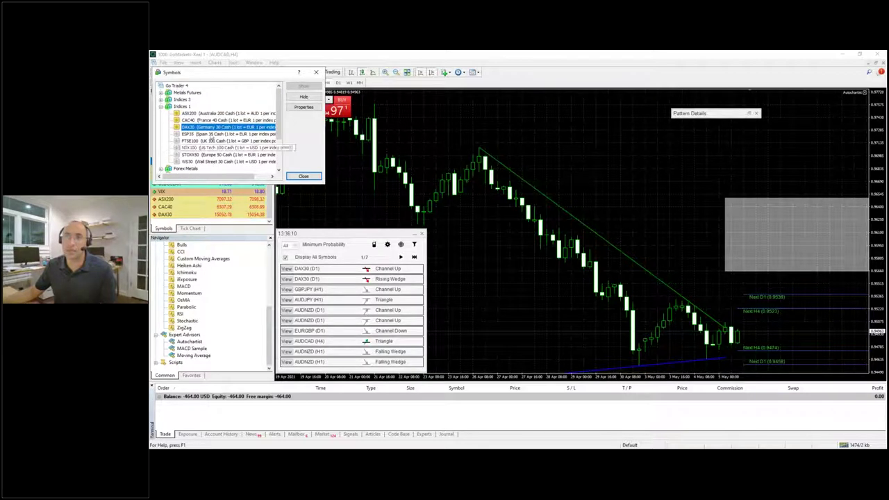
left_click_drag(207, 76, 271, 120)
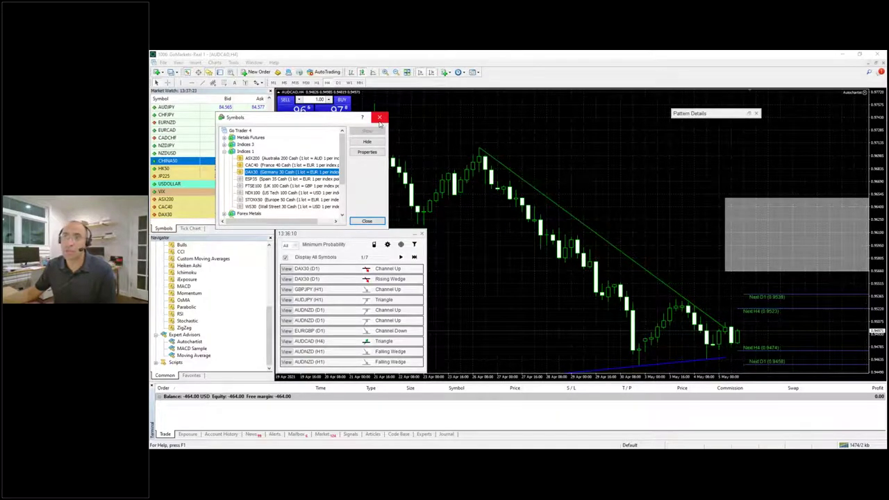
left_click(380, 118)
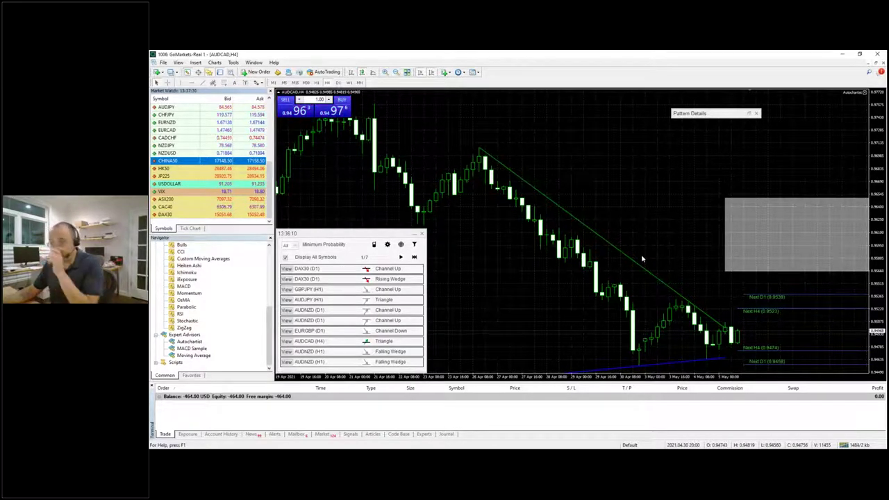
Step: Close the Autochartist pattern panel, removing its pattern lines from the AUDCAD H4 chart
left_click(423, 235)
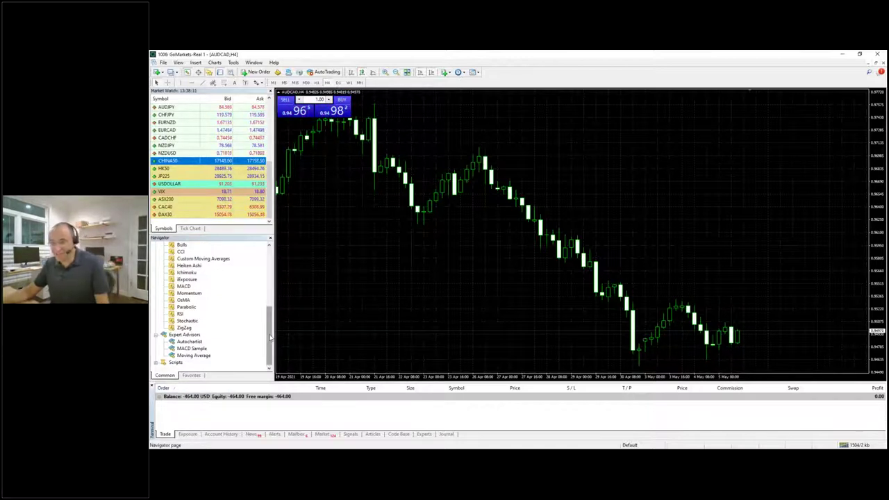
Step: Attach the Autochartist Risk Calculator (0.84 lots for 100.0 USD), lower its panel, then remove it
left_click_drag(272, 323, 270, 247)
left_click(201, 342)
left_click_drag(369, 285, 372, 284)
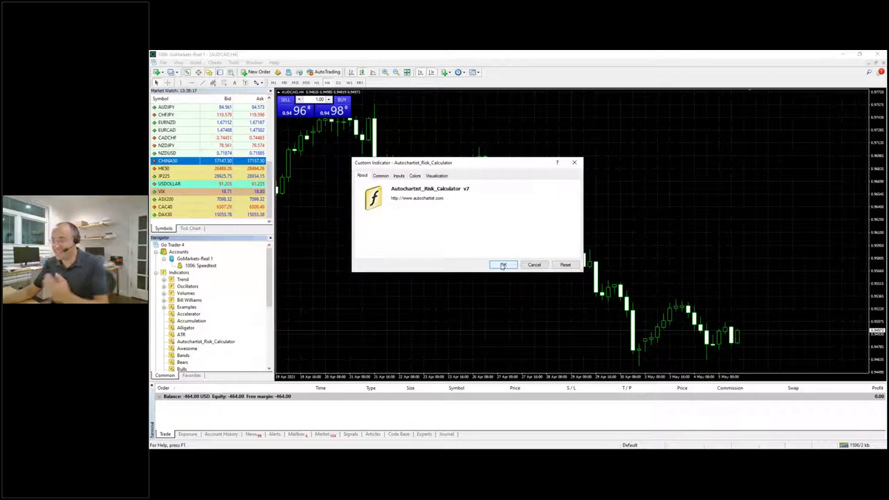
left_click(503, 265)
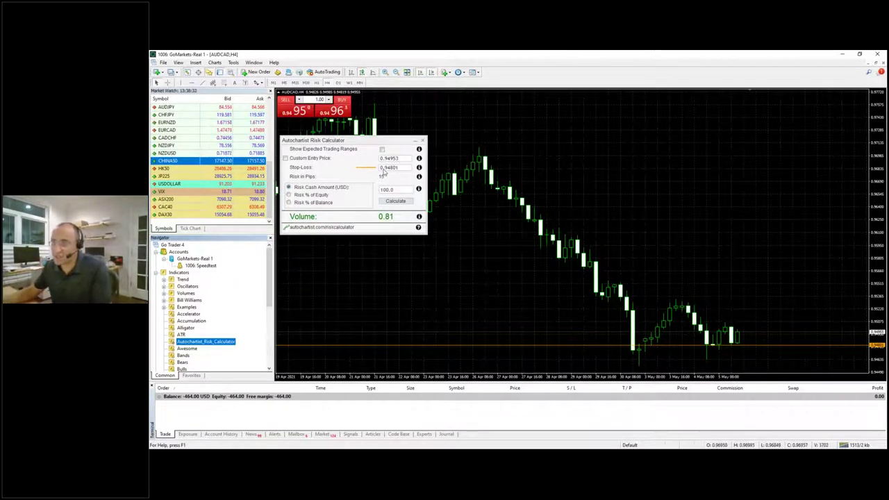
left_click_drag(355, 143, 366, 242)
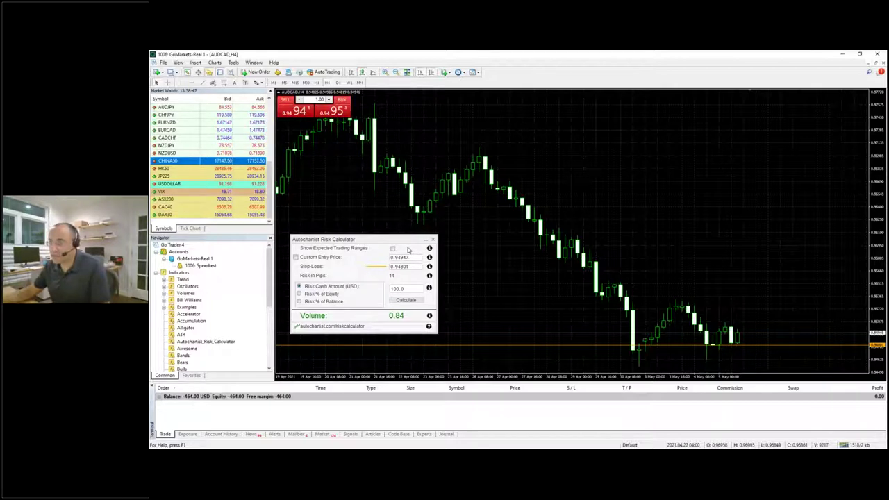
left_click(433, 238)
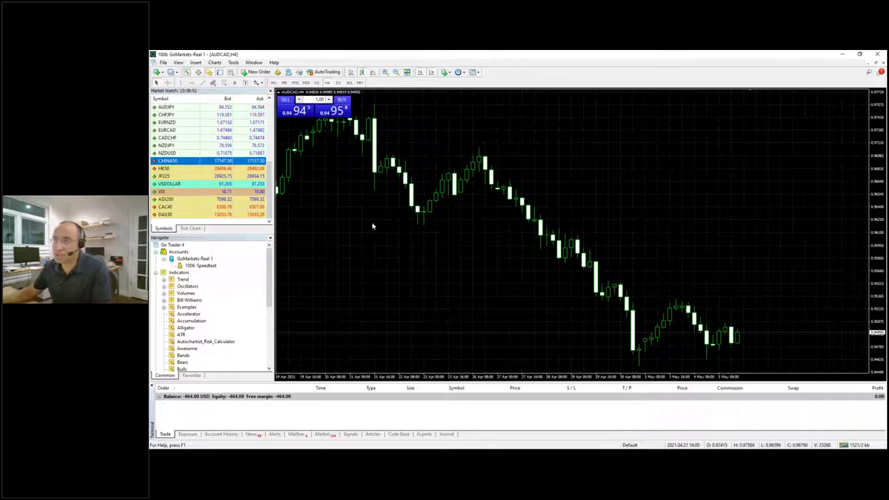
Step: Prepare an AUDCAD order ticket with 0.1 lots volume and close it without trading
left_click(263, 73)
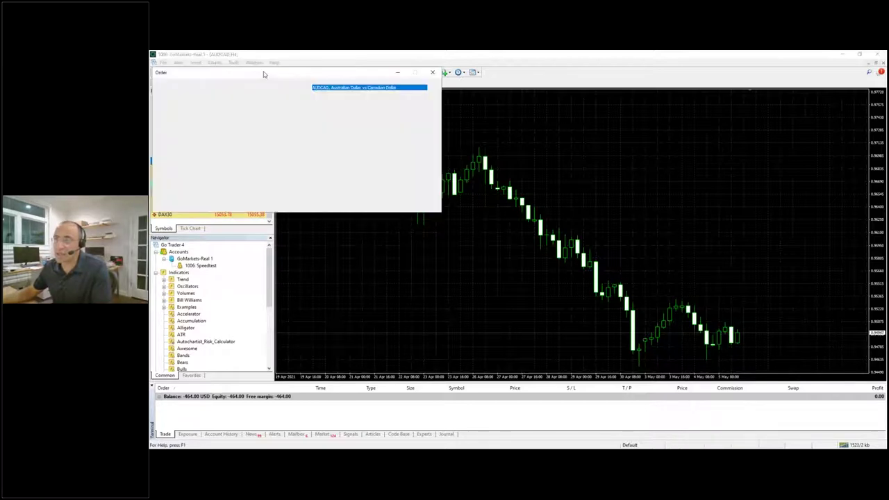
left_click_drag(263, 73, 457, 135)
left_click(523, 159)
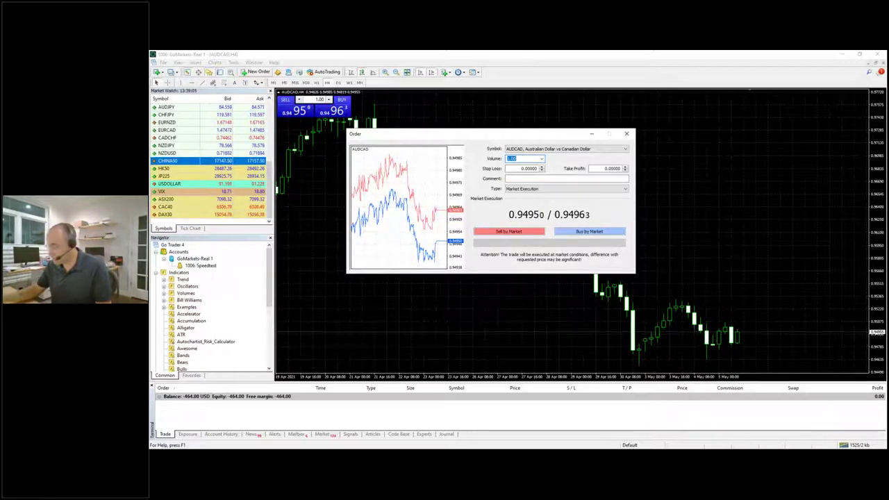
type("0.1")
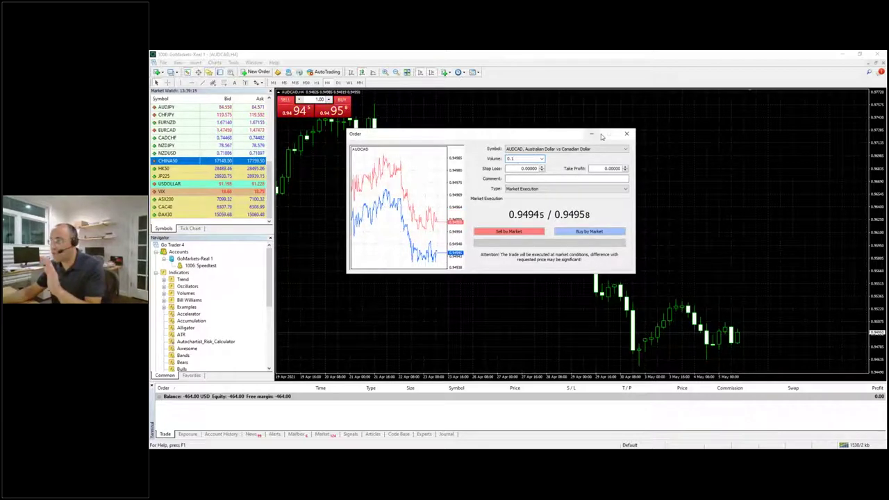
left_click(626, 134)
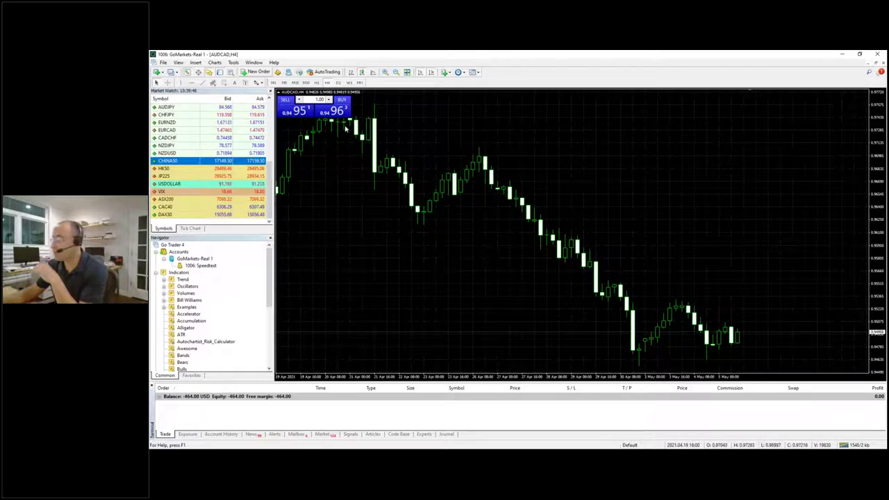
Step: Rescale the price axis and place a horizontal line at about 0.95279 above the latest candles
left_click_drag(873, 229, 874, 257)
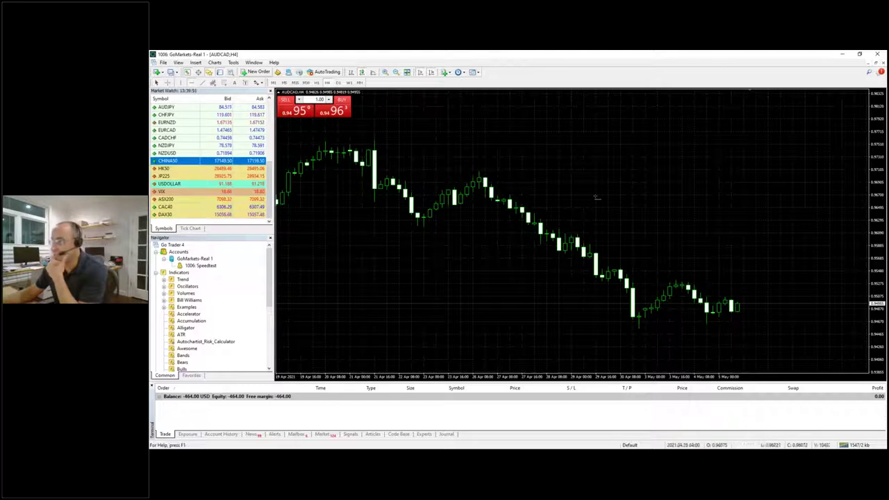
left_click_drag(672, 274, 672, 283)
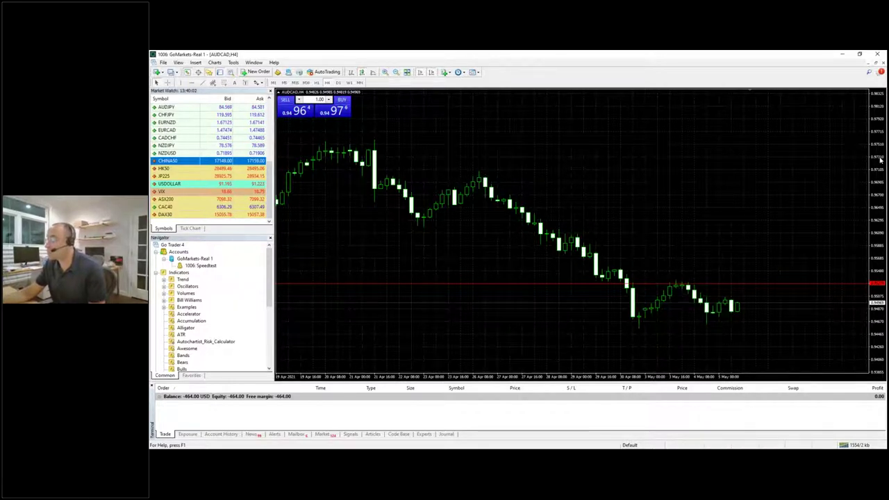
Step: Sketch a downward arrow, nudge the red line lower, then clear both annotations from the chart
mouse_move(742, 307)
left_mouse_down()
mouse_move(772, 339)
mouse_move(770, 355)
mouse_move(761, 351)
left_mouse_up()
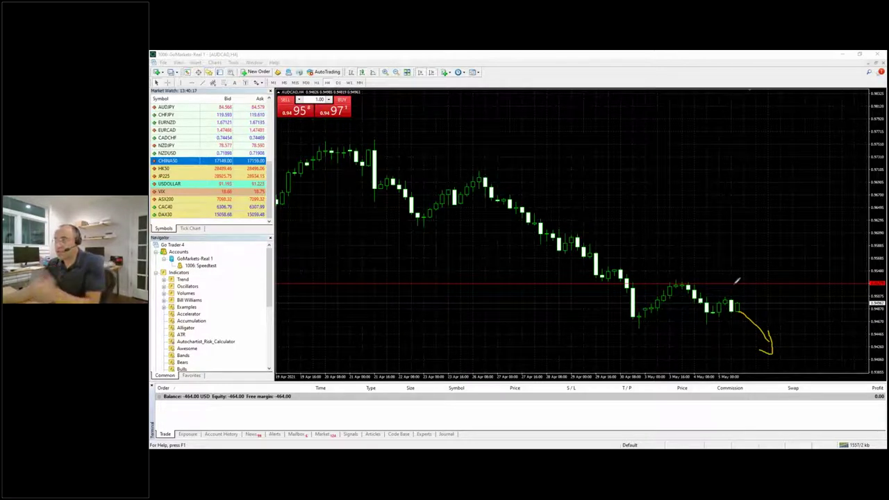
left_click(737, 286)
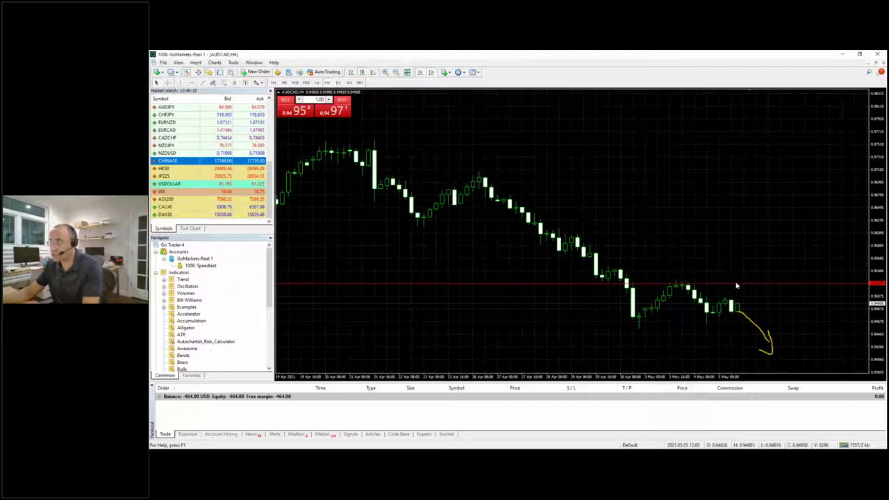
mouse_move(736, 287)
left_mouse_down()
mouse_move(735, 301)
mouse_move(740, 287)
left_mouse_up()
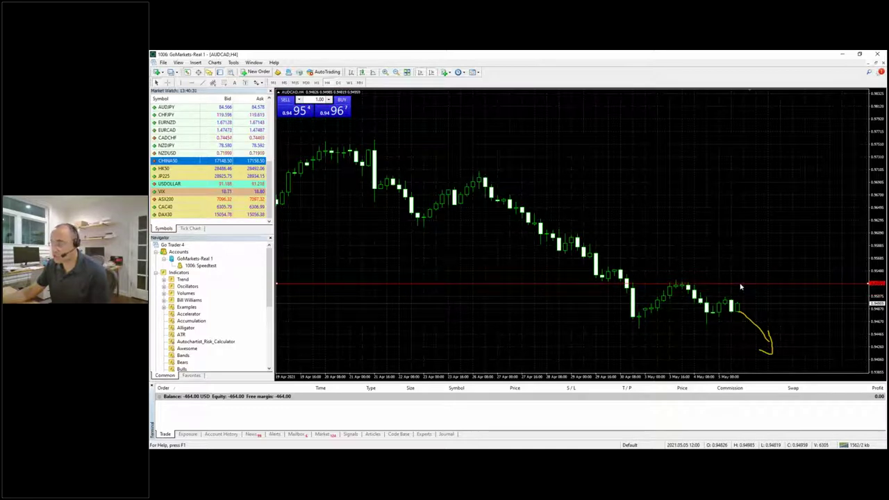
left_click_drag(741, 287, 739, 289)
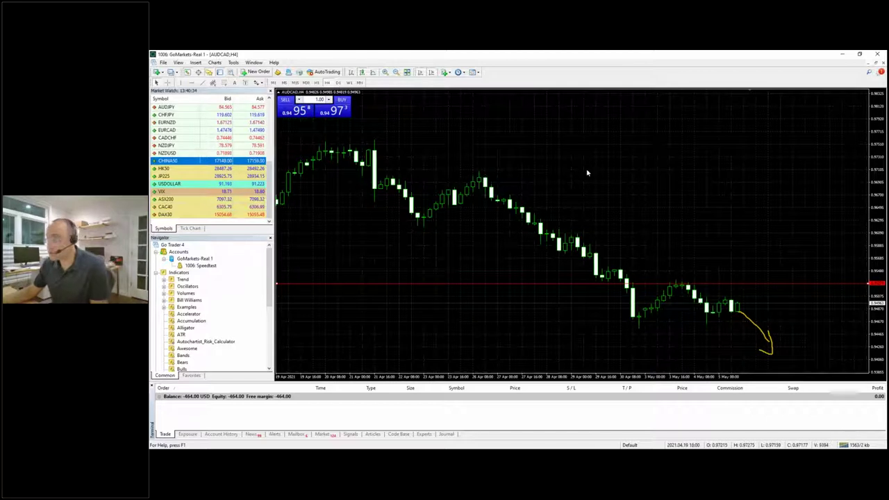
left_click_drag(739, 290, 743, 297)
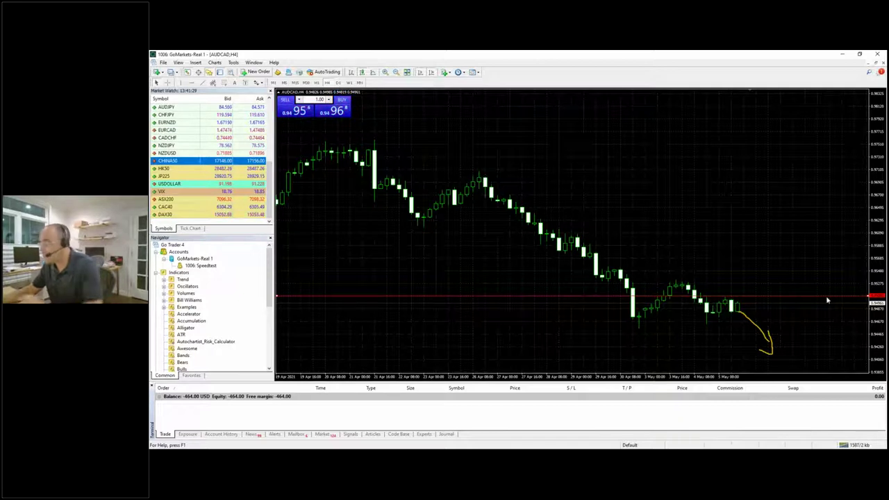
key("Escape")
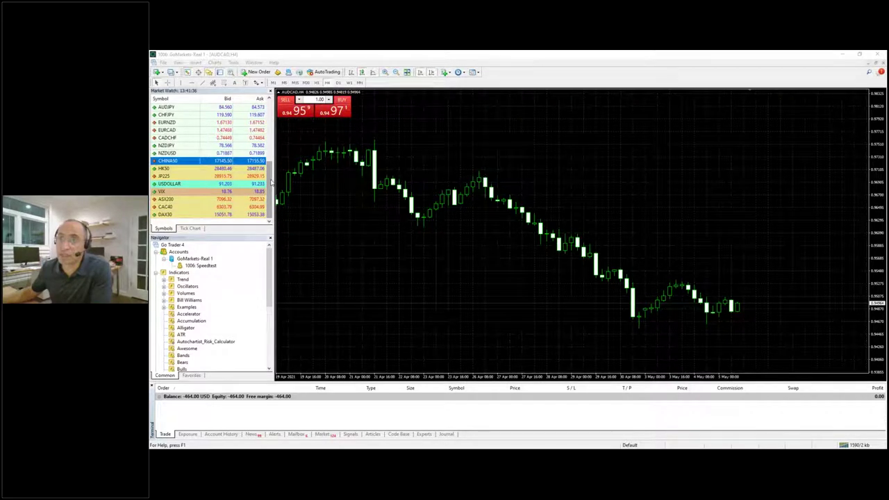
Step: Switch the chart from AUDCAD to EURUSD on the H1 timeframe
scroll(208, 167, "up", 5)
left_click_drag(167, 122, 349, 227)
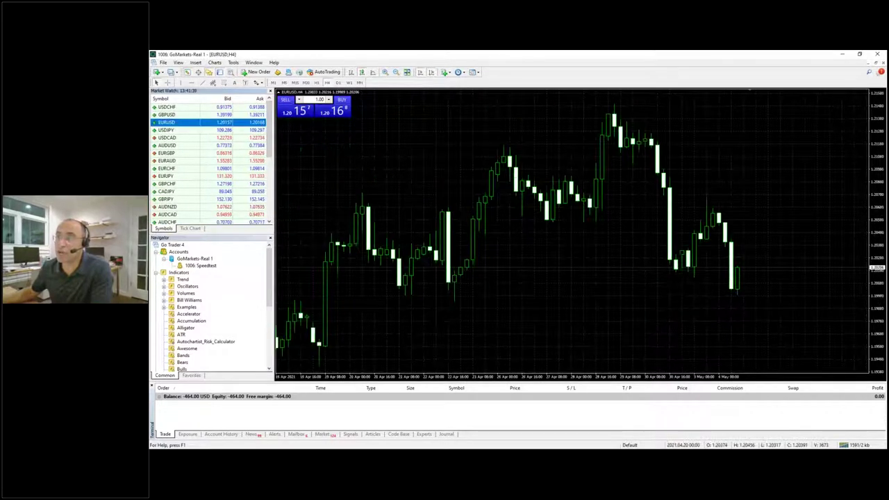
left_click(317, 82)
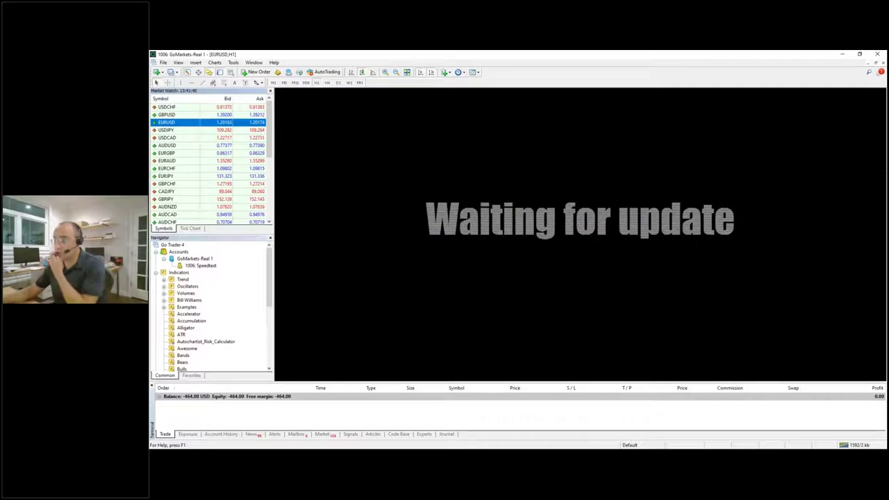
Step: Rescale the price axis and set a red horizontal line just below the latest candles
left_click_drag(878, 288, 879, 309)
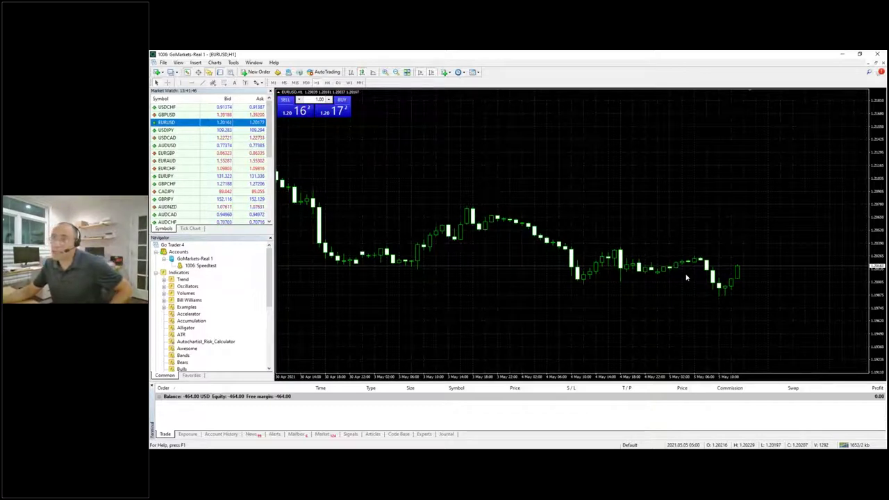
left_click_drag(778, 258, 746, 290)
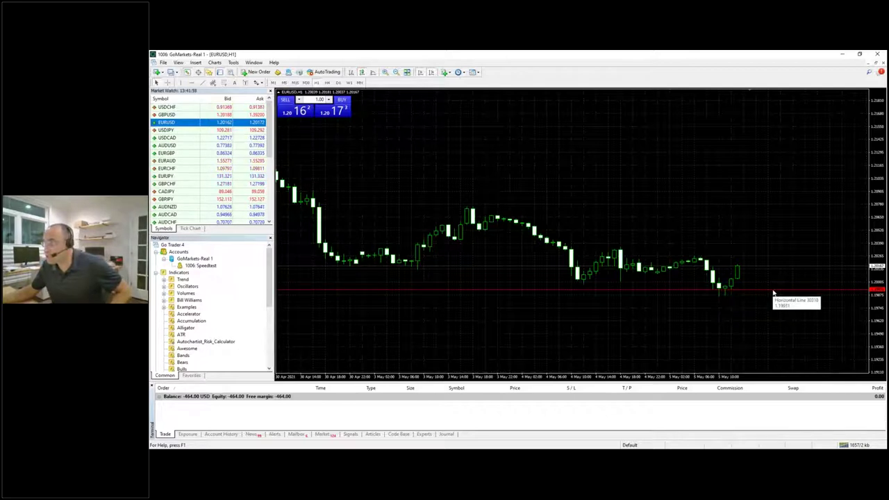
left_click_drag(774, 291, 779, 278)
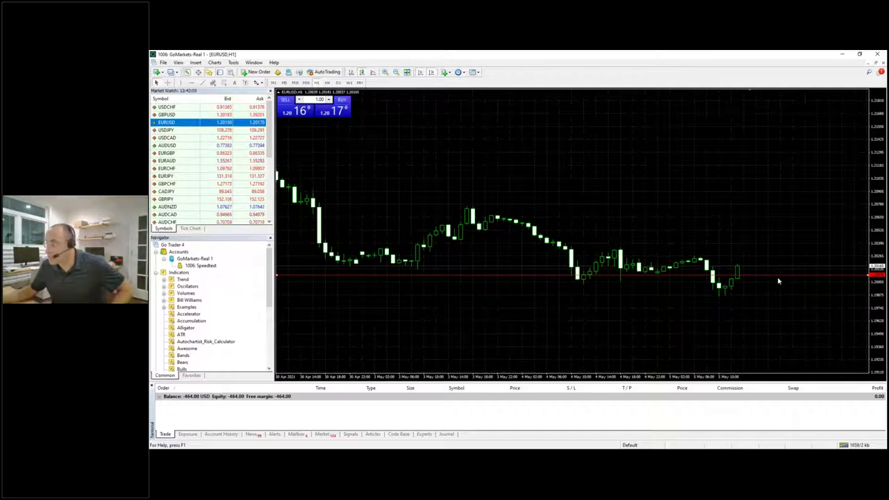
left_click_drag(779, 278, 779, 295)
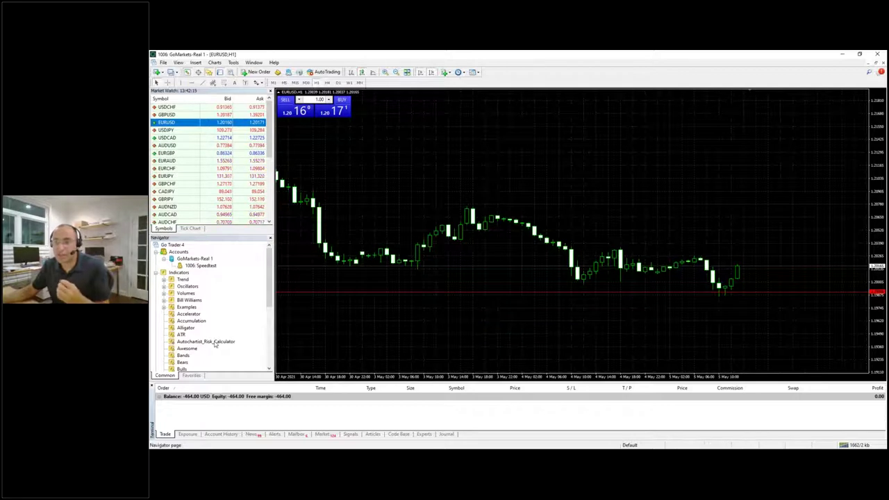
Step: Add the Risk Calculator to EURUSD H1 and drag its stop-loss to 1.19866 (28 pips, 0.36 lots)
key("Return")
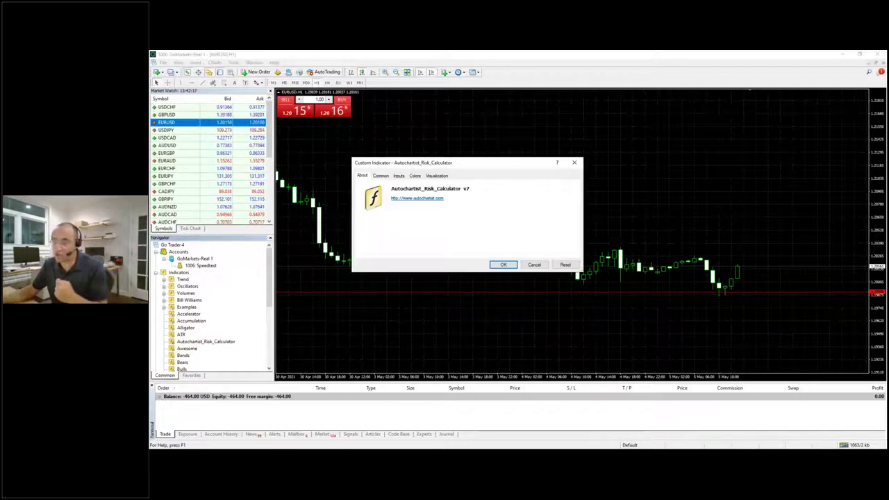
left_click(500, 265)
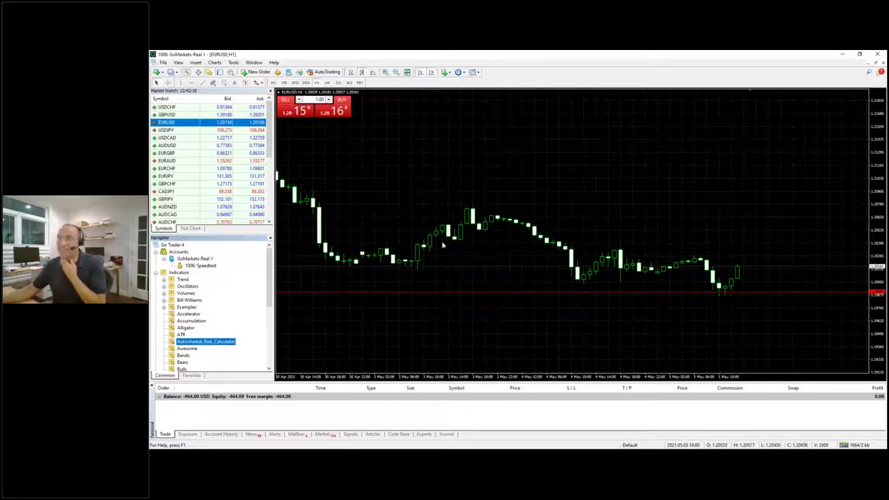
left_click_drag(363, 144, 370, 276)
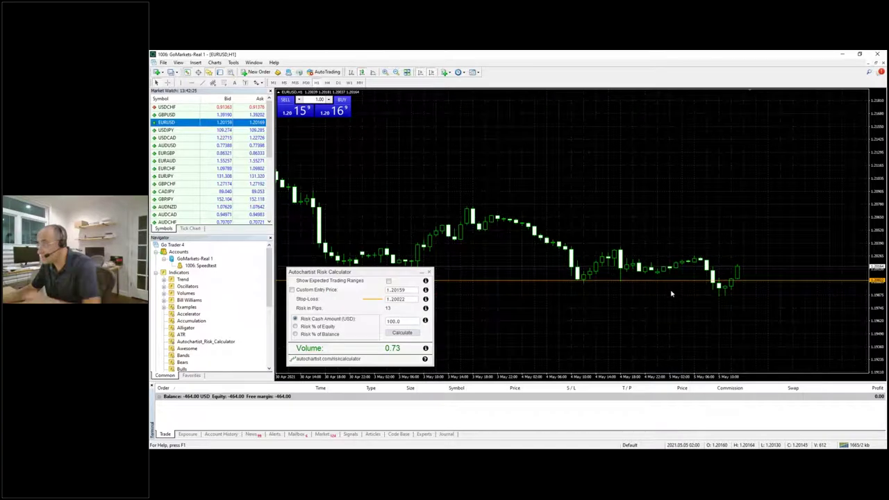
left_click_drag(671, 283, 671, 291)
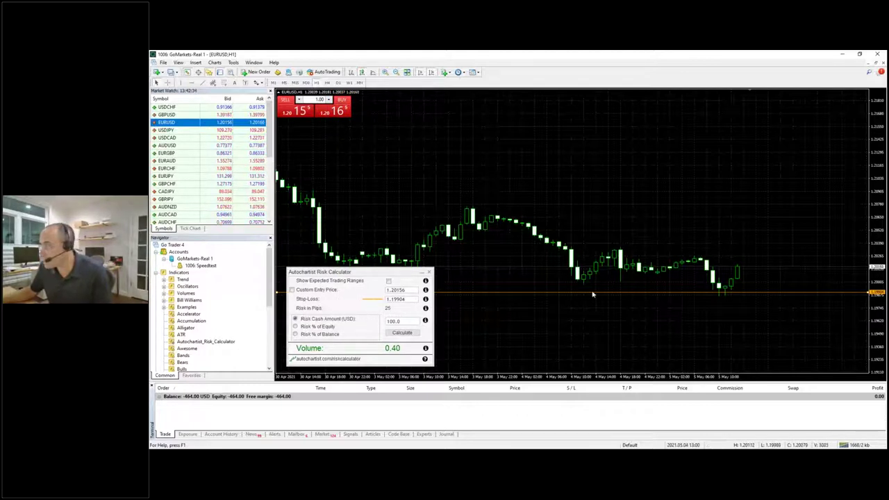
left_click_drag(605, 292, 605, 300)
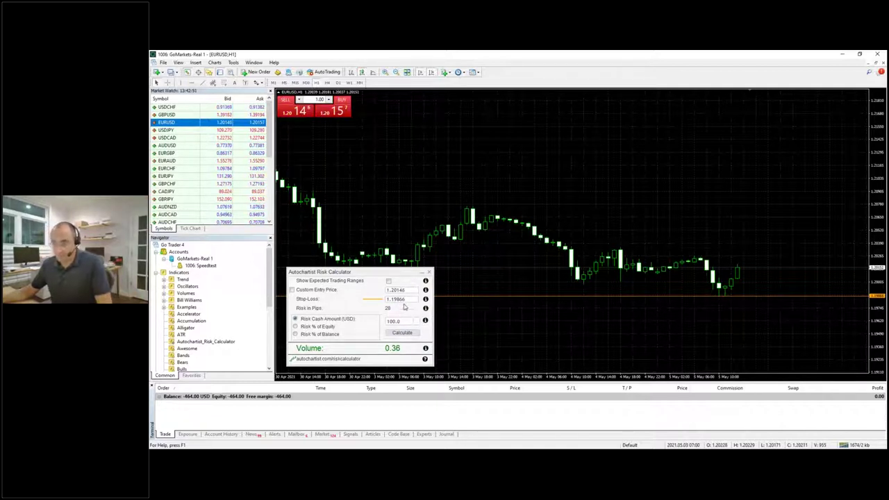
Step: Change the Risk Cash Amount from 100.0 to 50 USD and recalculate to about 0.17 lots
double_click(393, 321)
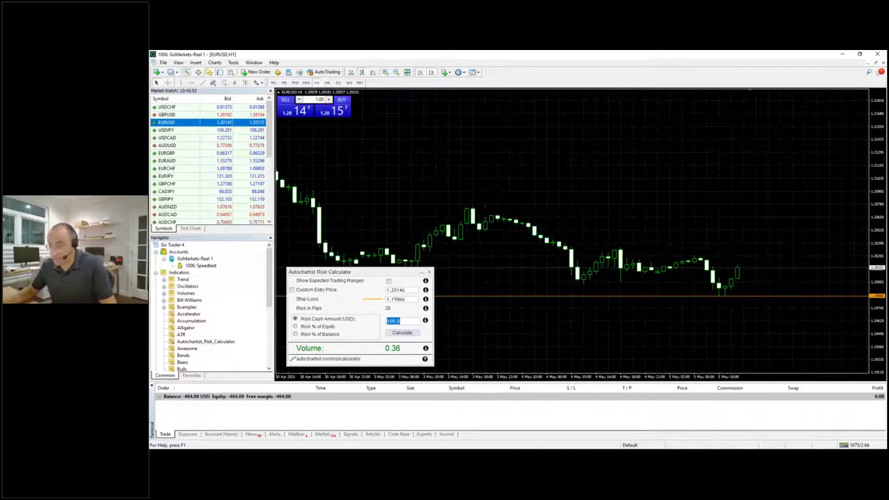
type("5")
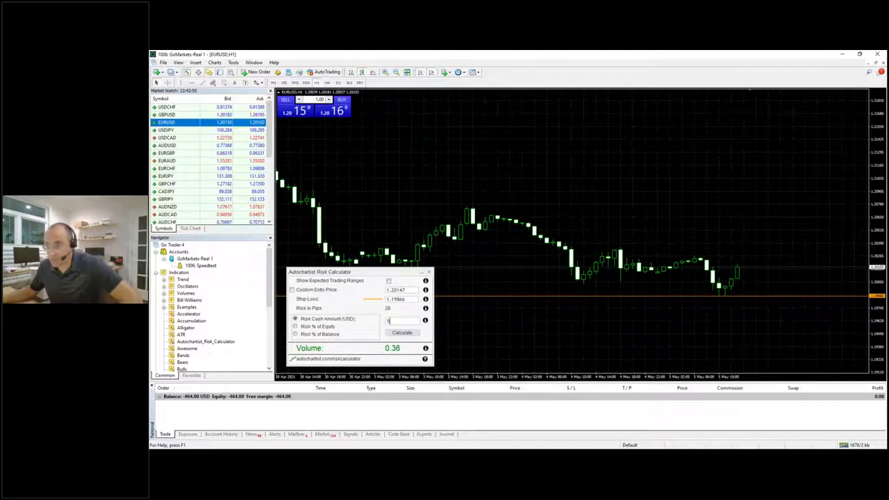
type("0")
left_click(412, 333)
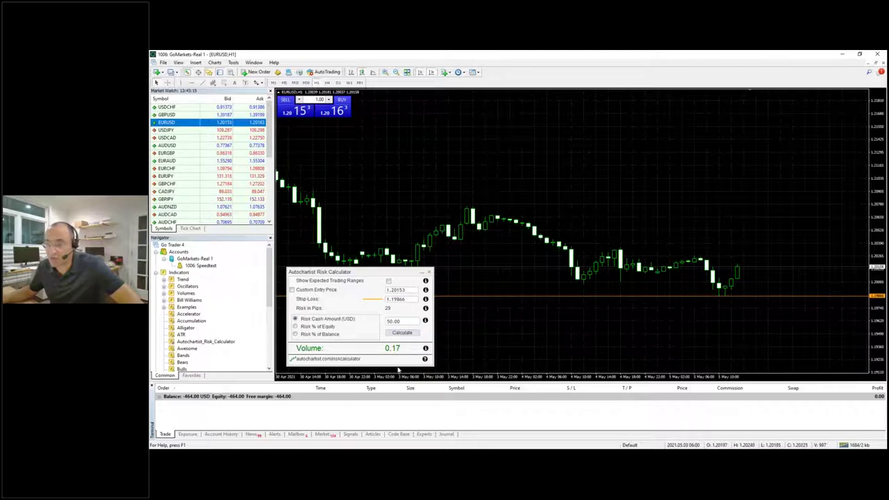
Step: Attempt a 0.17-lot EURUSD market buy with stop-loss 1.19866; dismiss the not-enough-money error
left_click(258, 72)
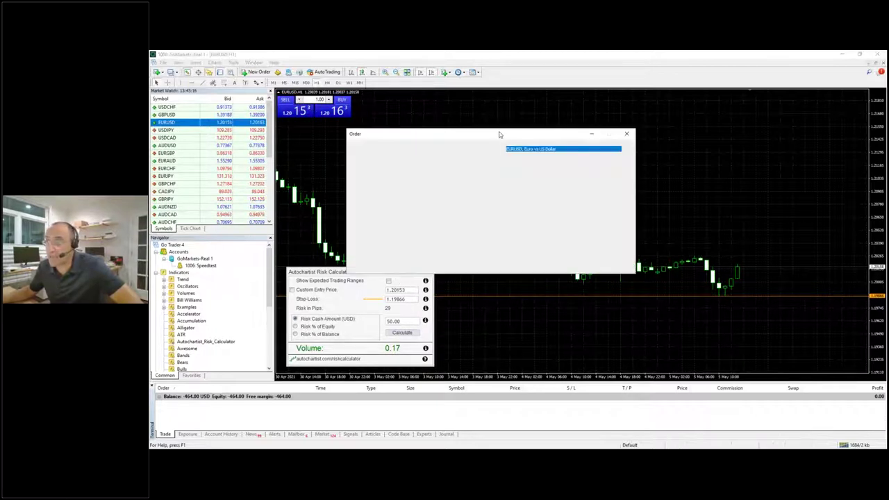
type("0.17")
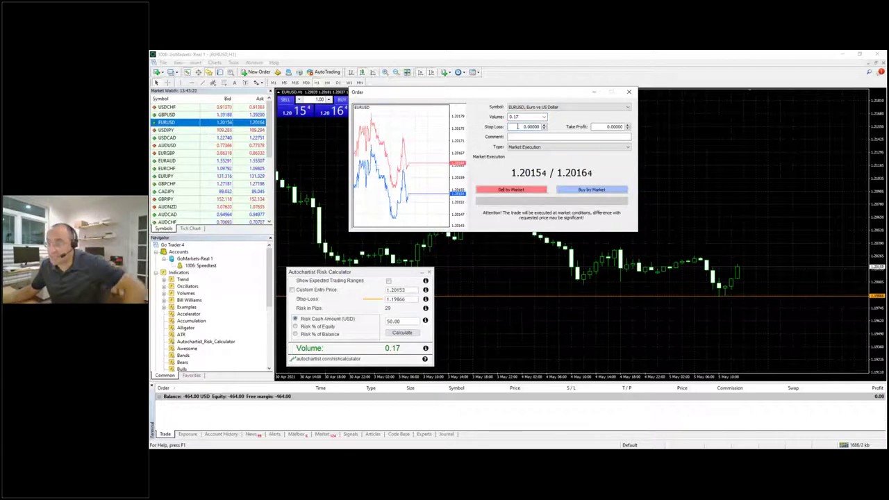
double_click(413, 298)
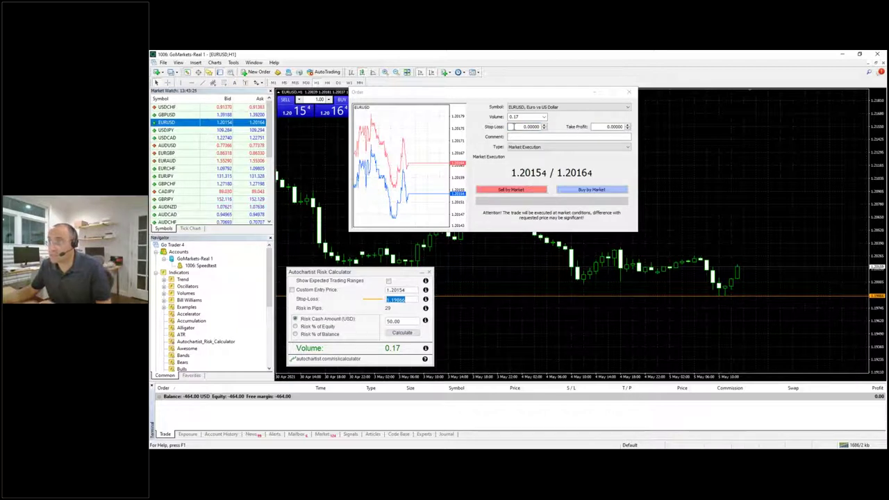
type("1.19866")
left_click(590, 188)
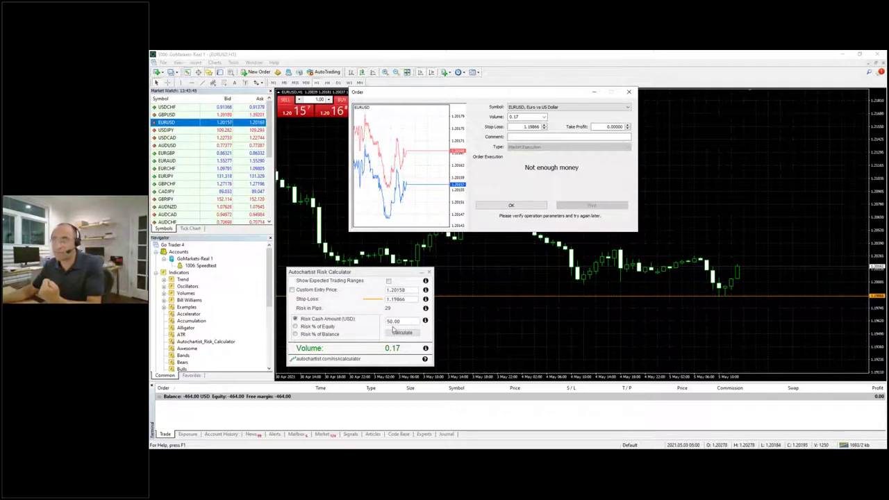
left_click(536, 207)
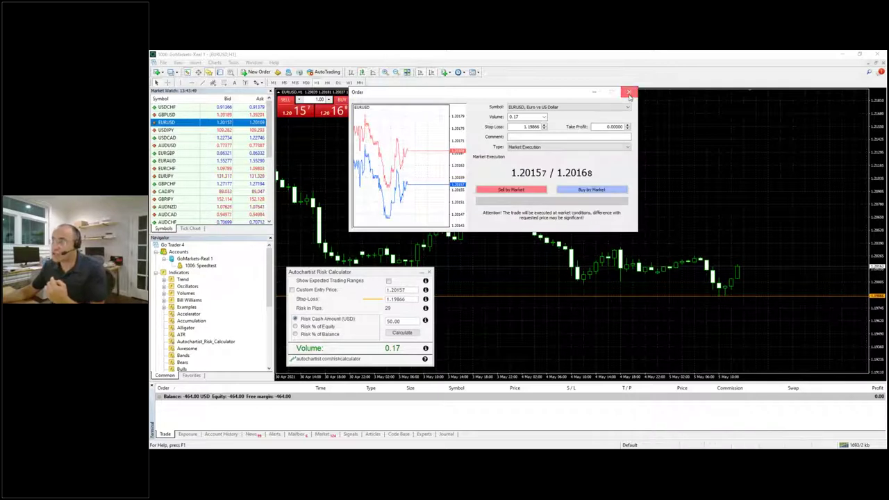
left_click(628, 92)
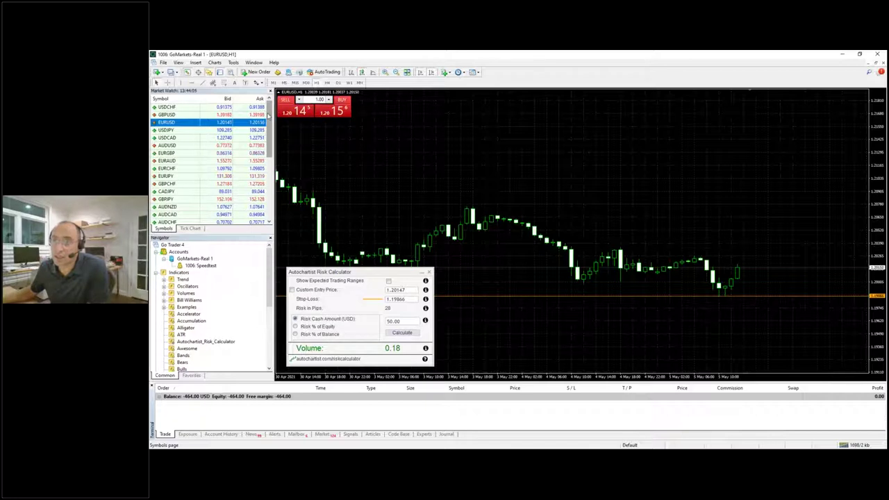
Step: Select GBPJPY in Market Watch to bring up its chart
scroll(272, 139, "down", 3)
scroll(272, 141, "down", 1)
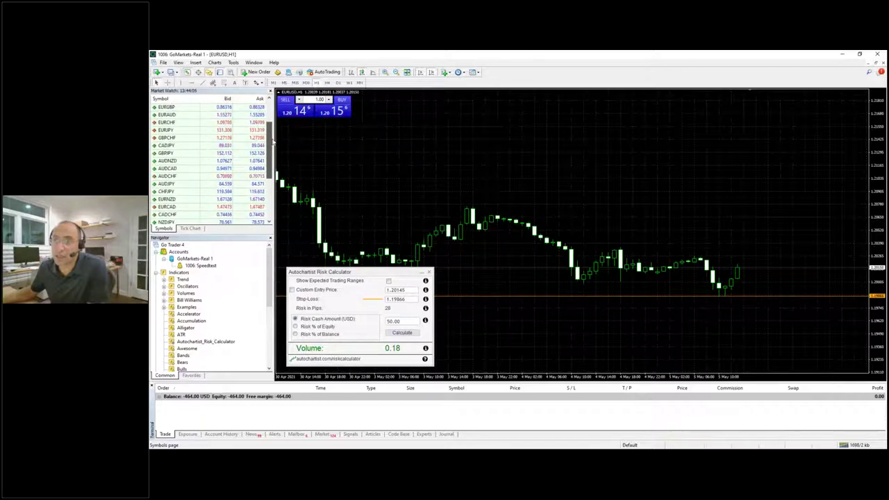
left_click(167, 152)
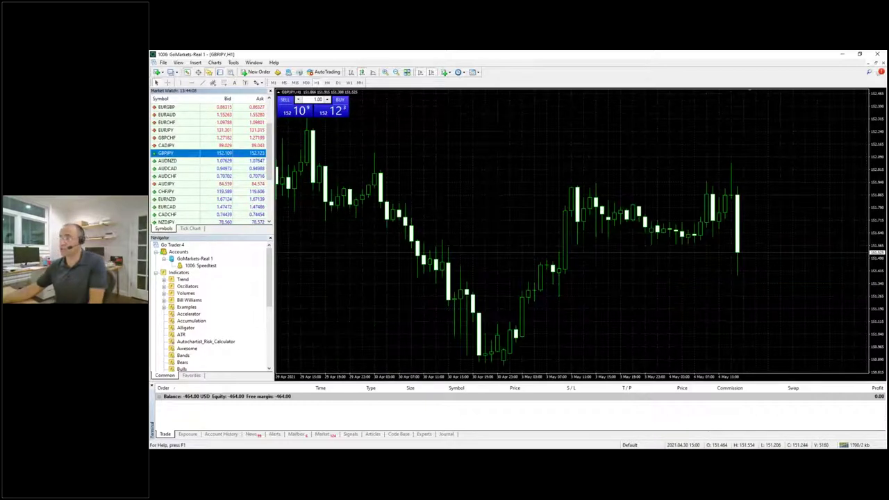
Step: Compress the price scale, switch GBPJPY to H4, and lower the stop-loss line to 150.854
left_click_drag(880, 231, 872, 308)
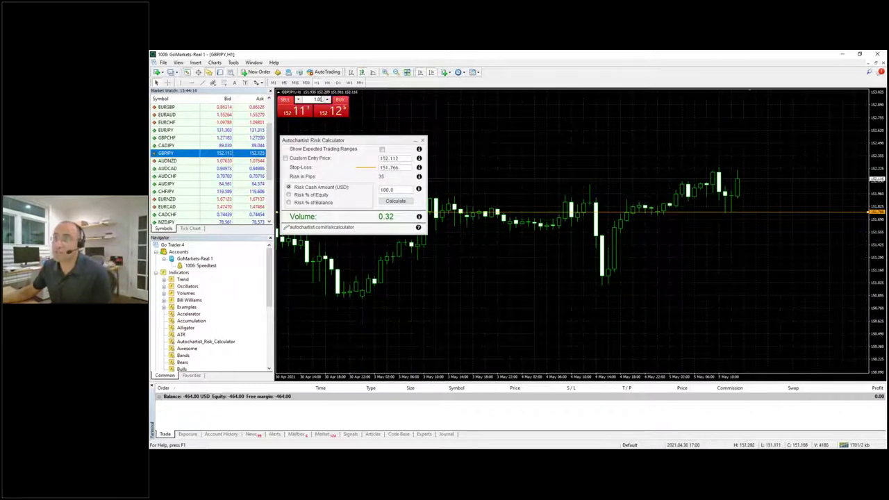
left_click(328, 82)
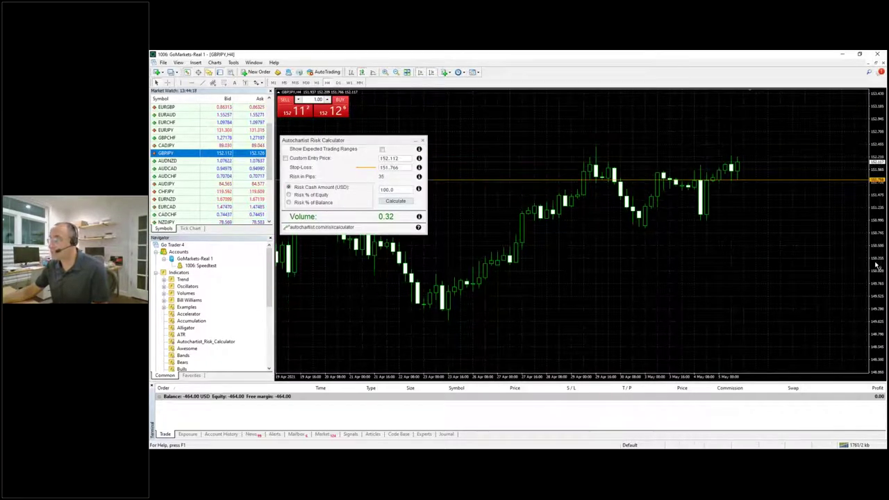
left_click_drag(755, 187, 756, 219)
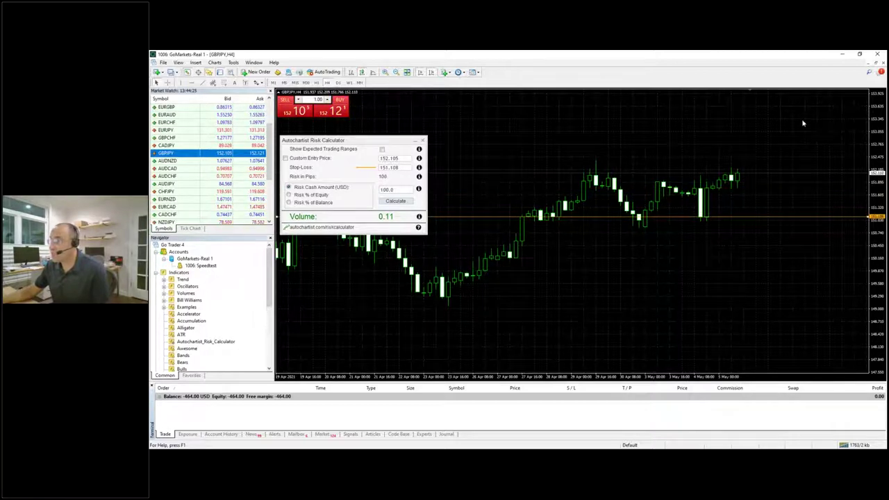
left_click_drag(769, 220, 768, 230)
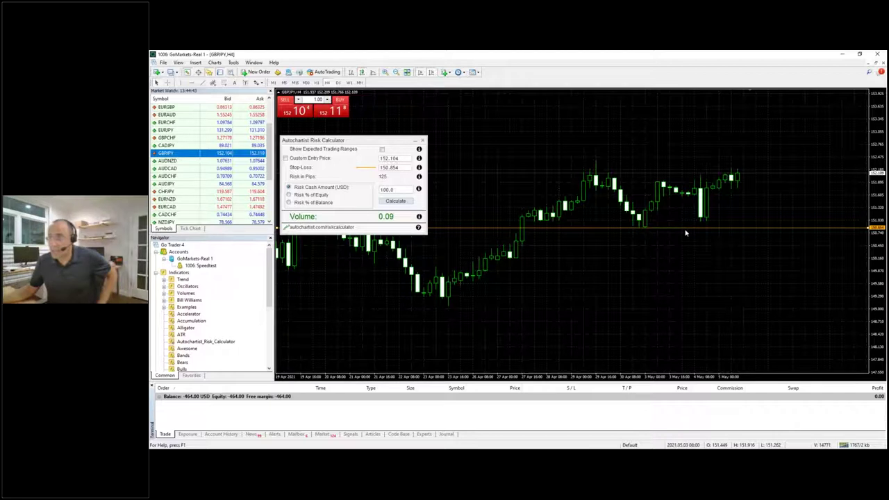
Step: Change the cash risk from 100.0 to 50 USD and recalculate, yielding 0.04 lots
double_click(386, 189)
type("50")
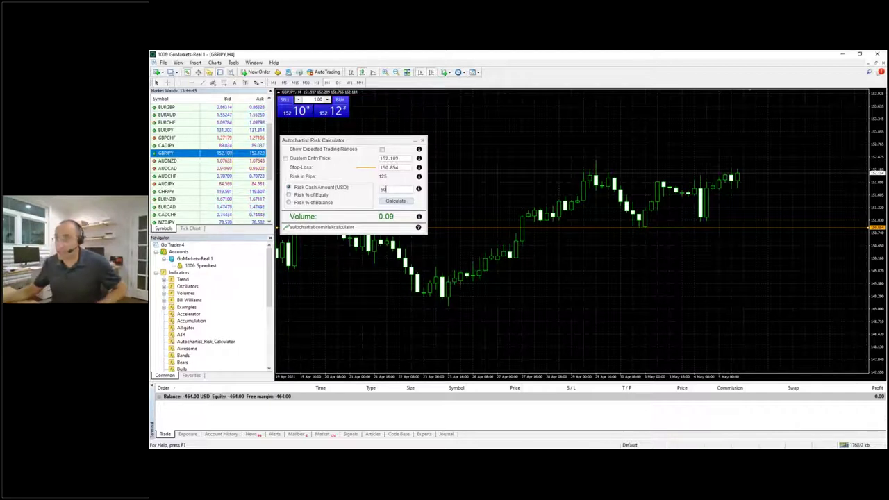
left_click(396, 200)
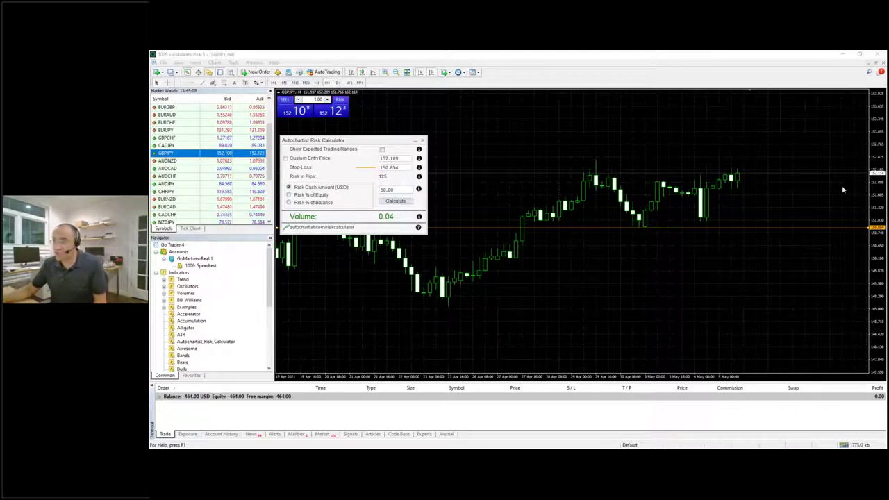
left_click_drag(341, 182, 339, 184)
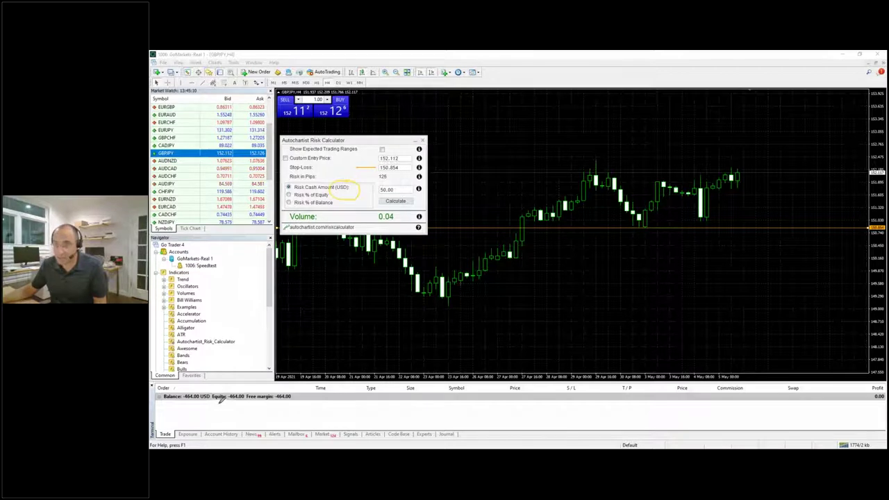
mouse_move(217, 395)
left_mouse_down()
mouse_move(340, 234)
mouse_move(351, 202)
left_mouse_up()
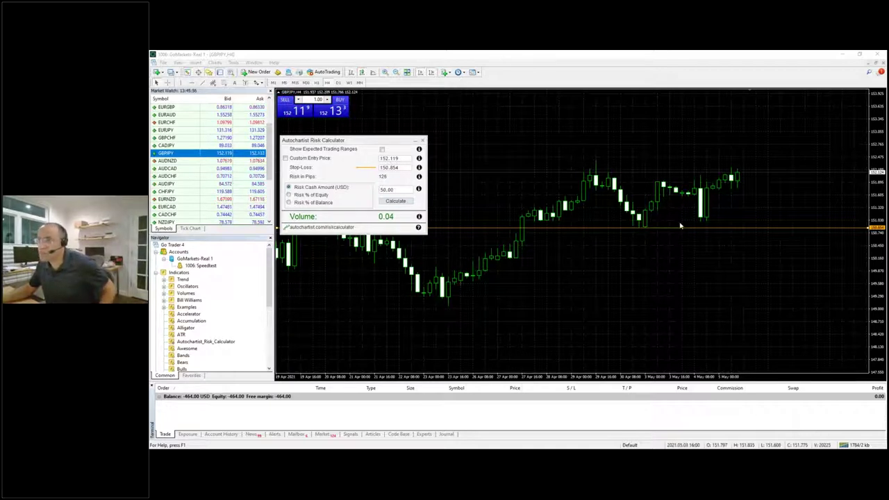
Step: Remove the Risk Calculator and reattach Autochartist_Risk_Calculator from the Navigator with default settings
left_click(422, 142)
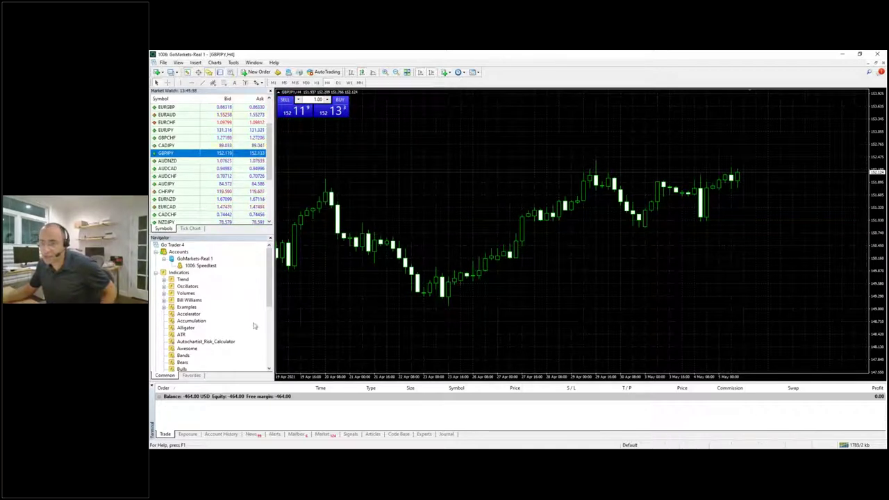
left_click(205, 341)
left_click_drag(394, 224, 393, 223)
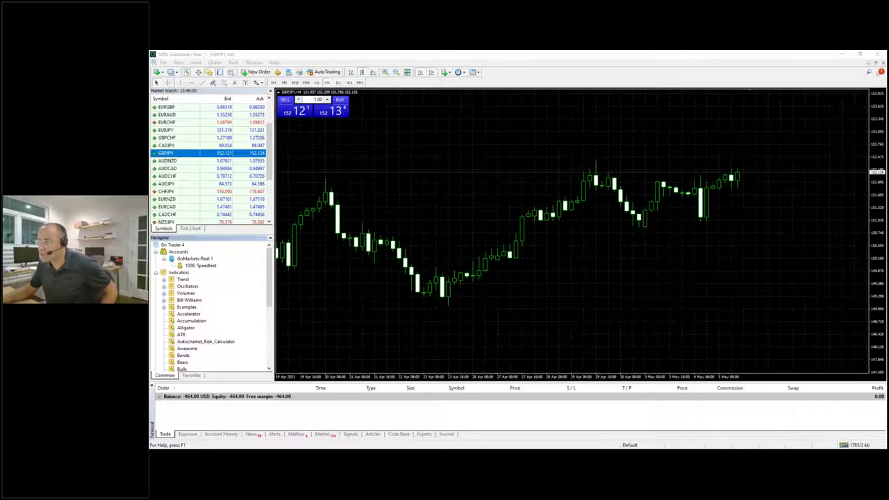
left_click(508, 269)
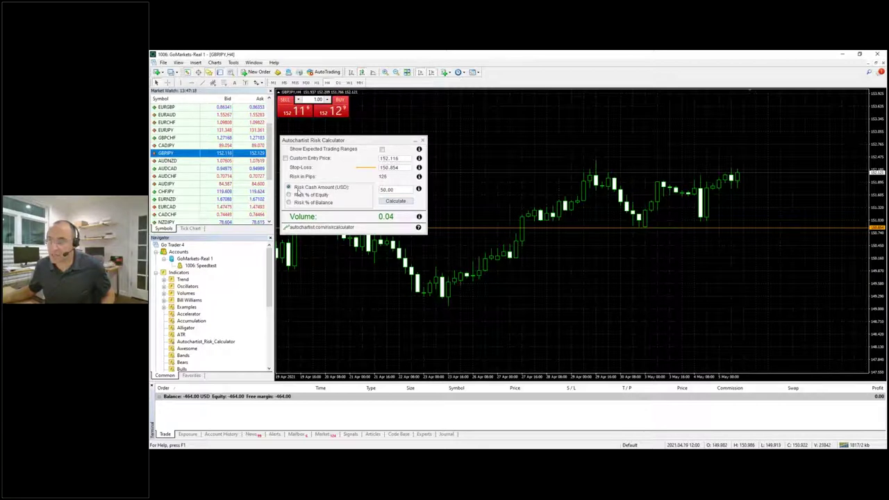
Step: Switch to Risk % of Equity, set the value to 10, and recalculate to get -0.04 lots
left_click(289, 195)
left_click(289, 188)
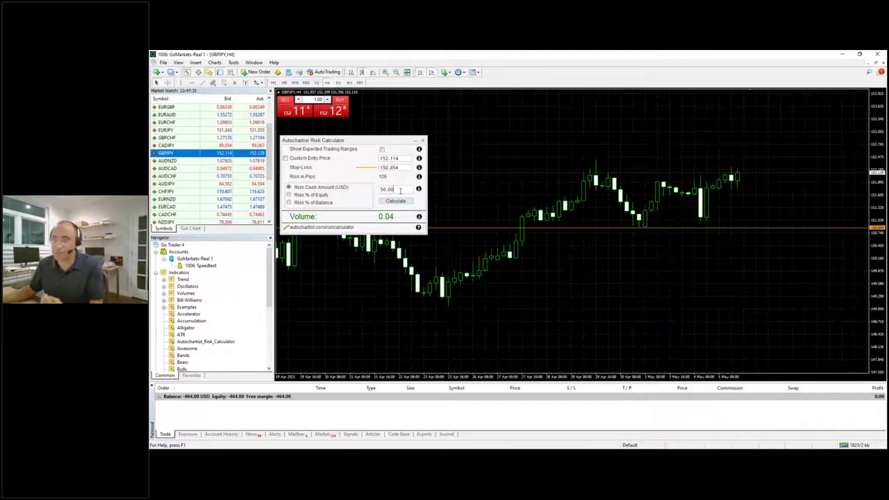
left_click(299, 195)
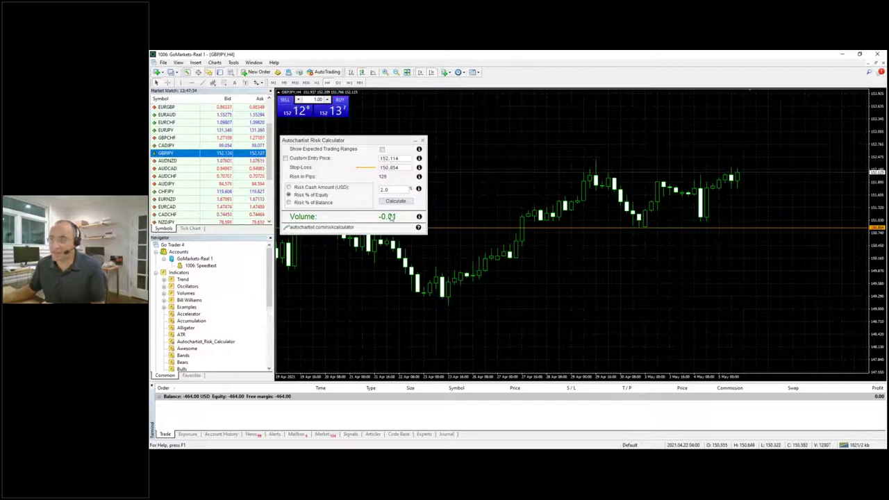
double_click(384, 189)
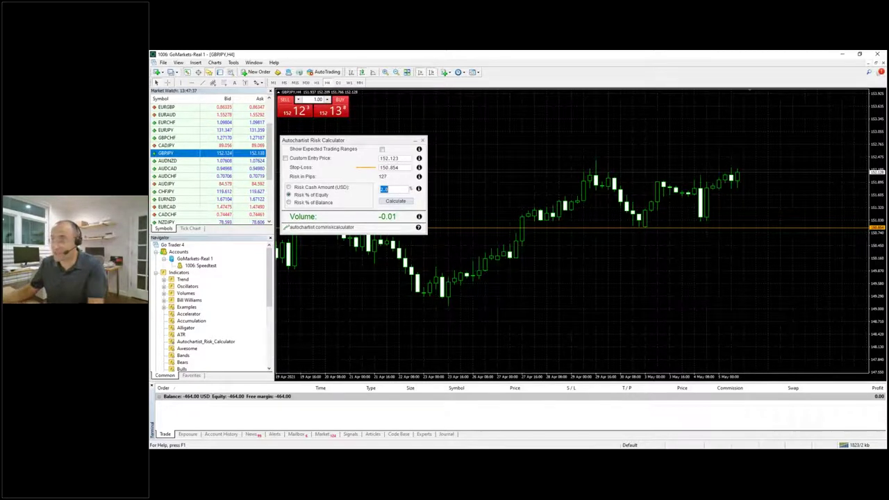
type("10")
key("Return")
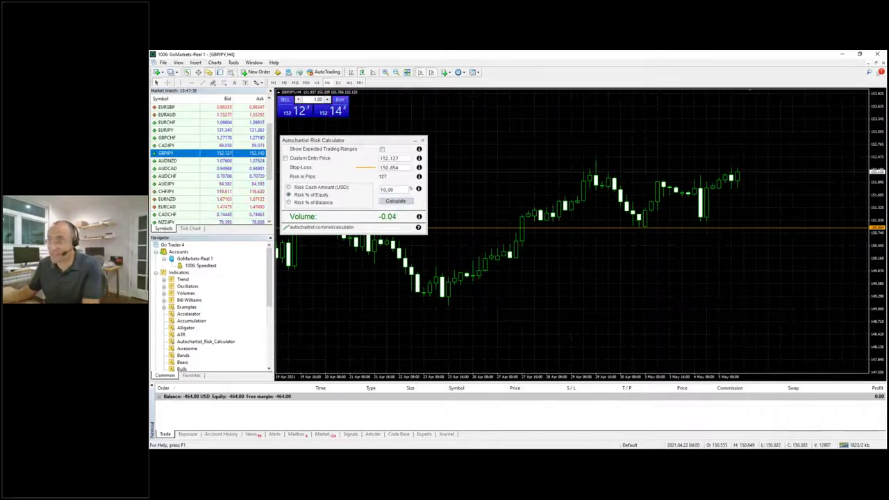
left_click(397, 201)
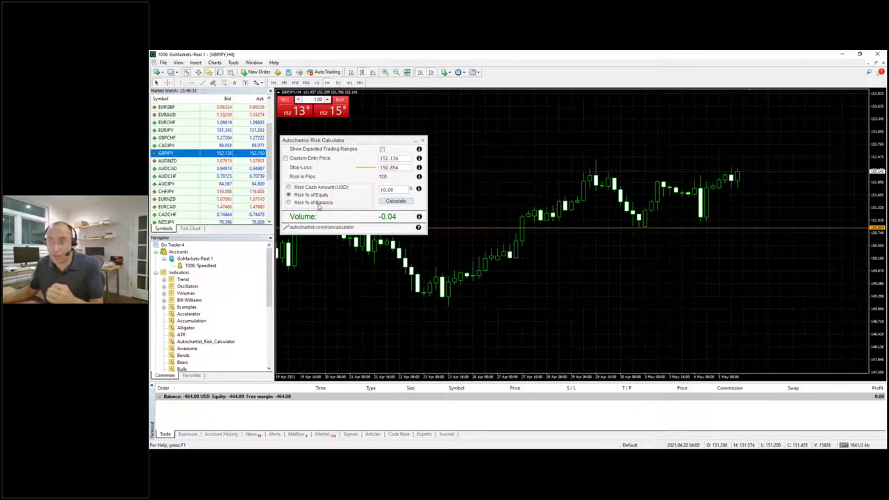
Step: Switch to Risk % of Balance and recalculate the volume for 10 percent
left_click(289, 203)
left_click(289, 195)
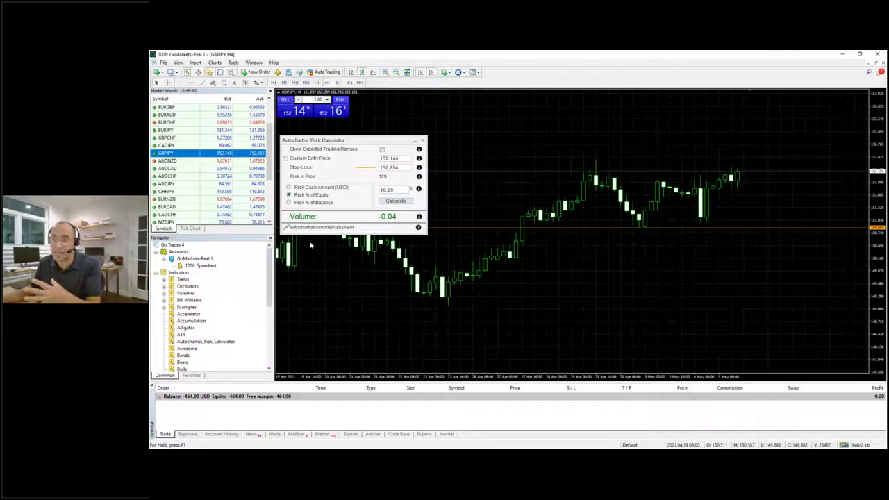
left_click(289, 202)
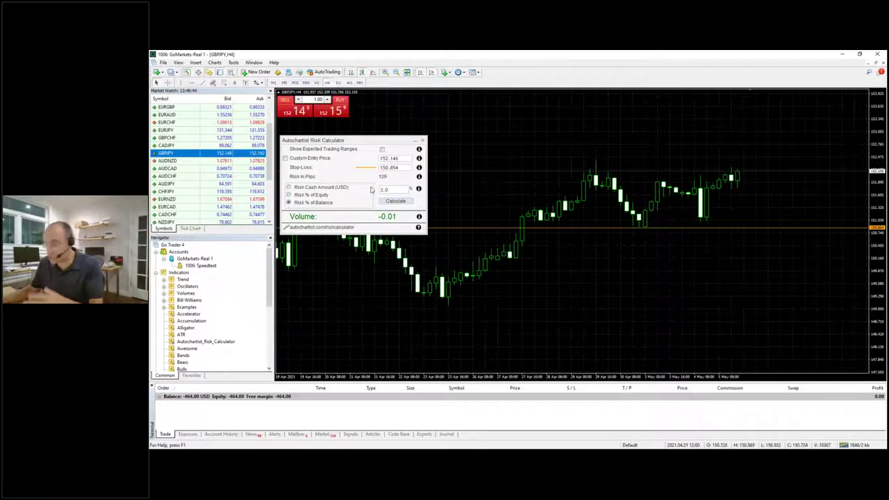
mouse_move(423, 191)
left_click(395, 201)
Step: Reattach Autochartist_Risk_Calculator to the GBPJPY chart and select Risk Cash Amount (USD)
left_click(422, 140)
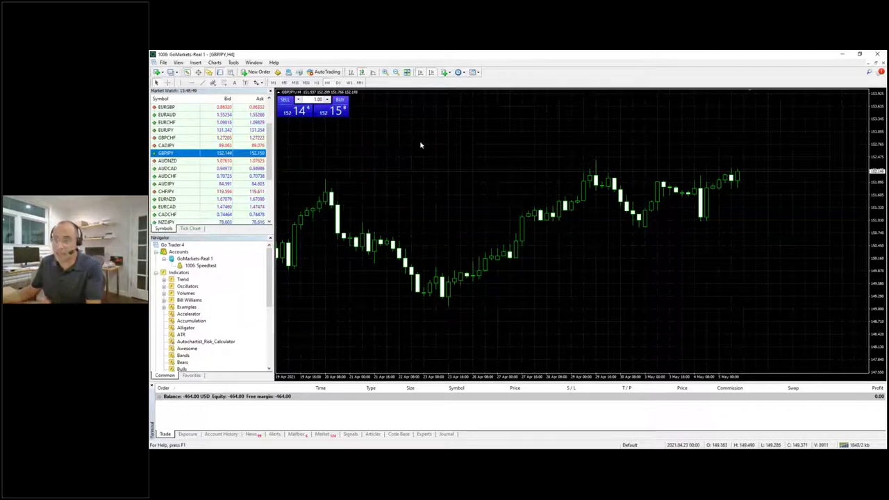
left_click(207, 341)
left_click_drag(212, 343, 405, 179)
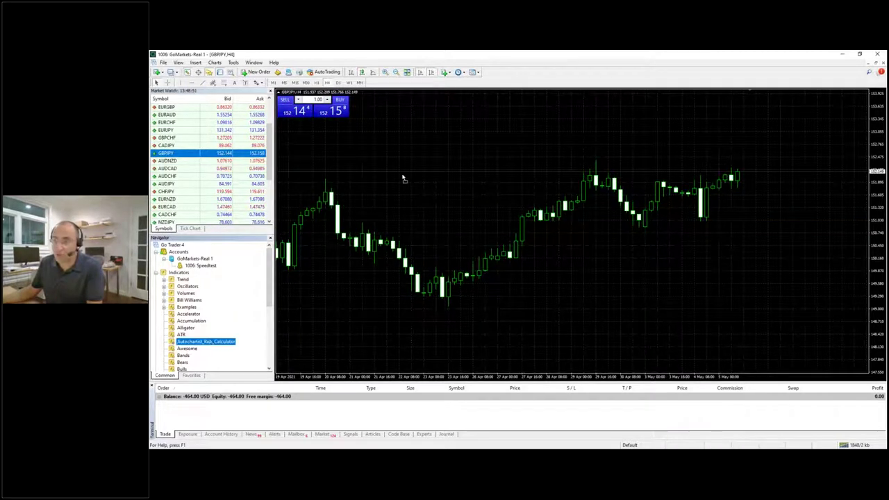
left_click(503, 265)
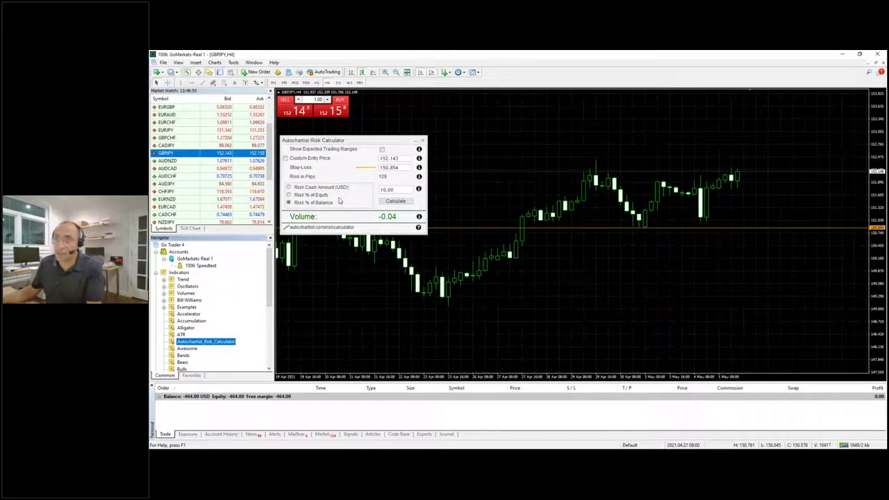
left_click(289, 187)
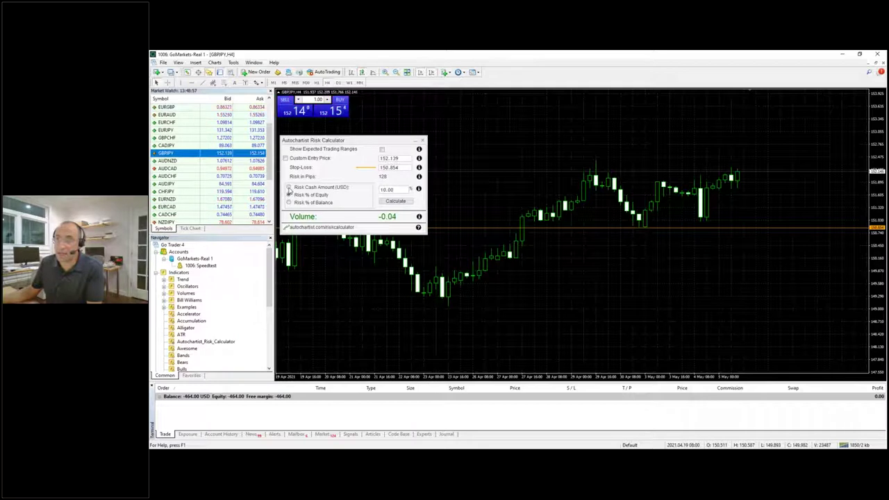
Step: Move the Risk Calculator panel down over mid-chart and focus the cash risk amount field
left_click_drag(351, 142, 363, 251)
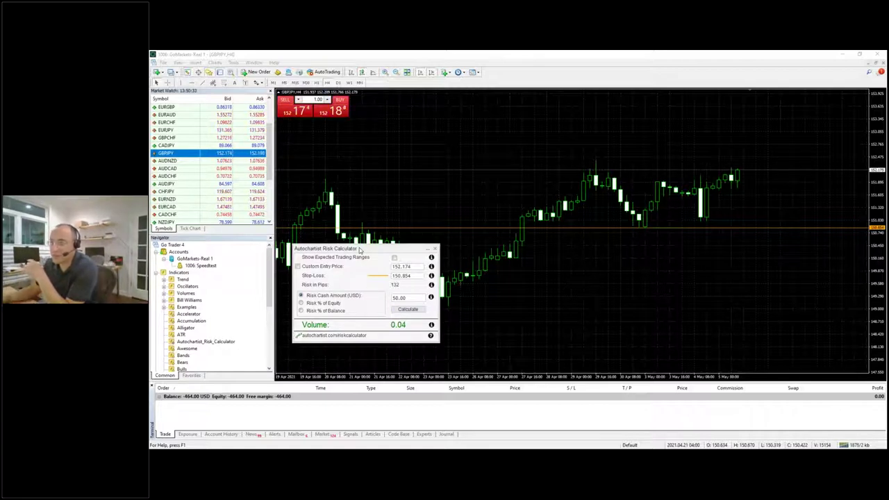
left_click(417, 297)
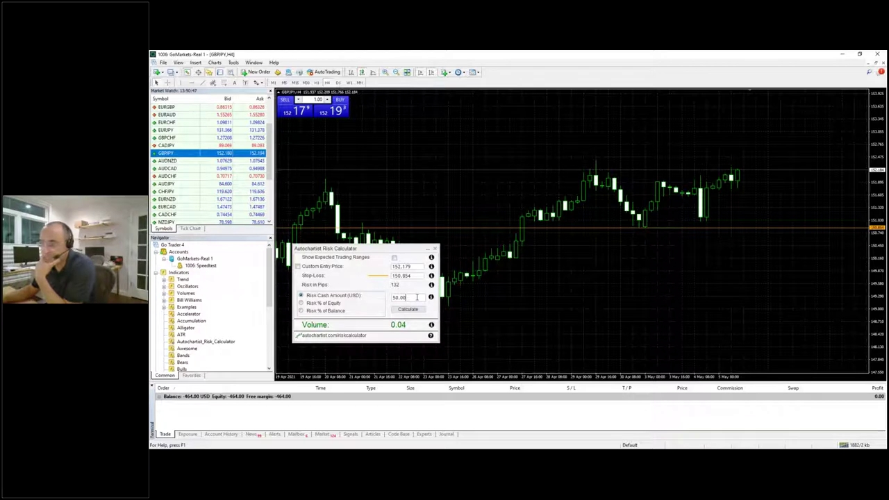
double_click(417, 298)
left_click(413, 297)
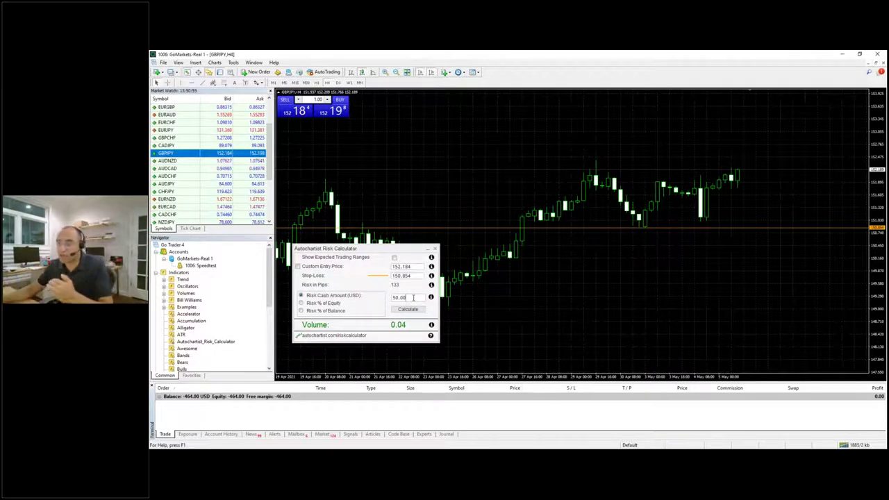
double_click(415, 276)
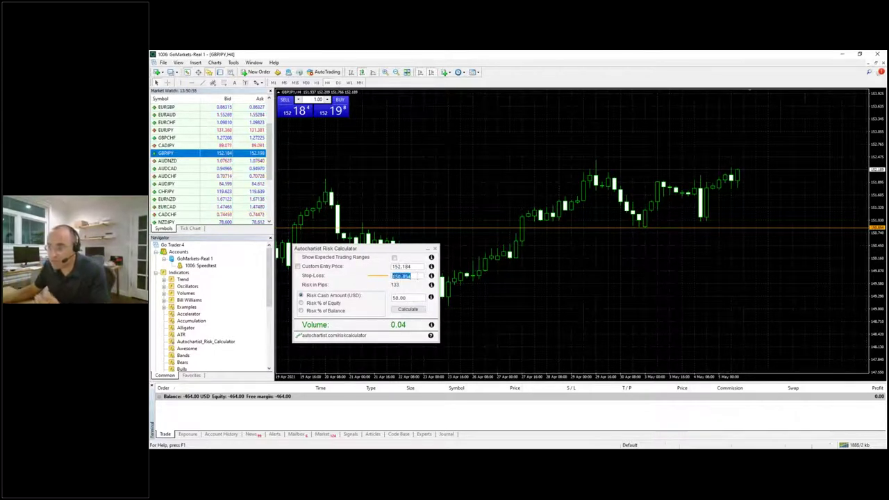
double_click(401, 297)
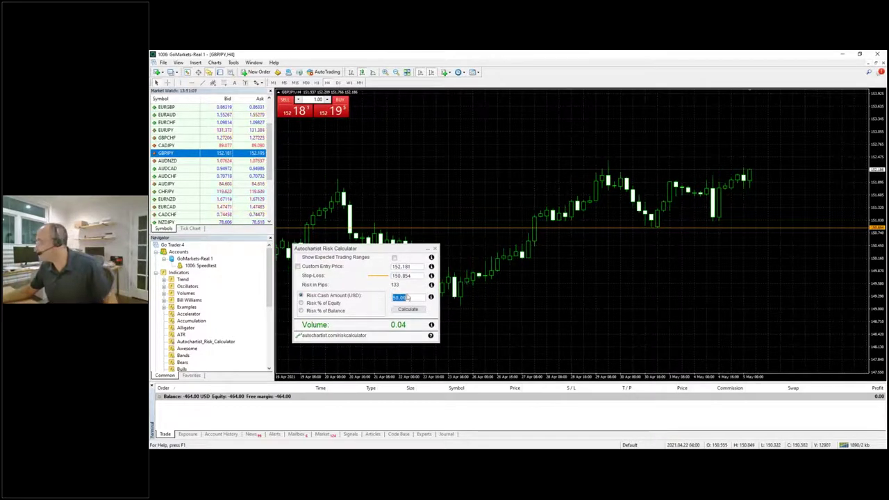